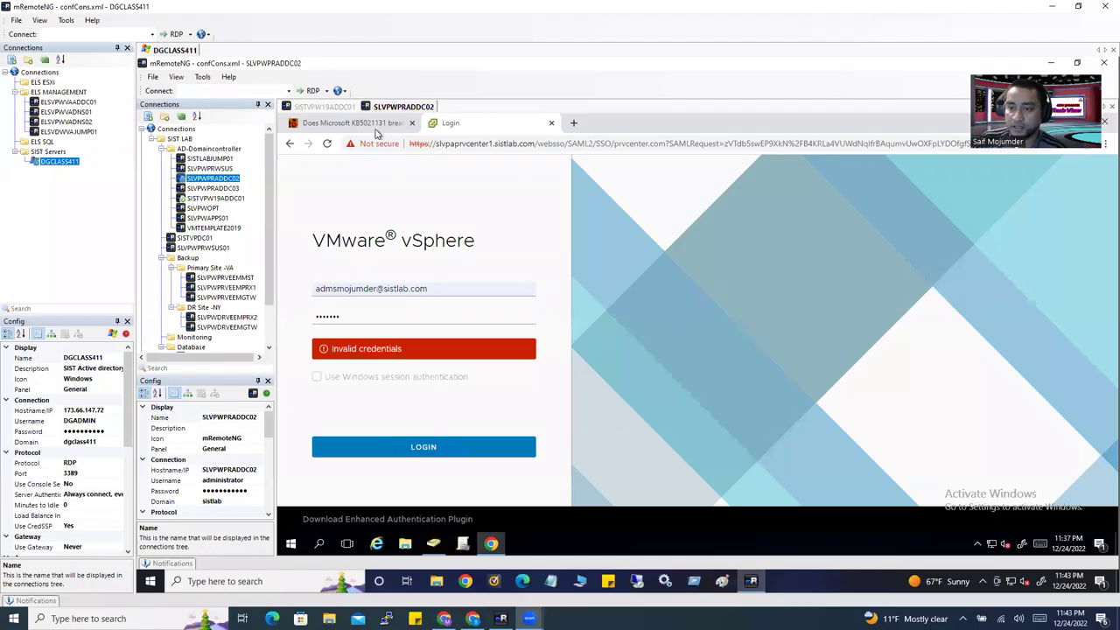
Leave the failed vSphere login and bring Active Directory Users and Computers on SLVPWPRADDC02 to the front.
left_click(339, 107)
left_click(398, 107)
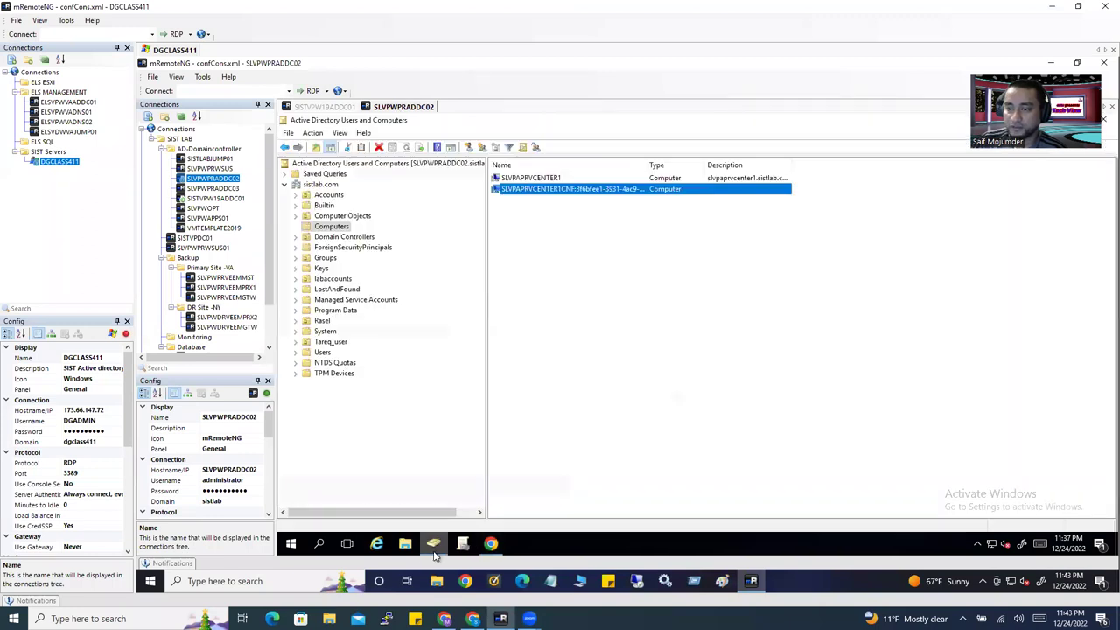
left_click(1046, 119)
left_click(424, 357)
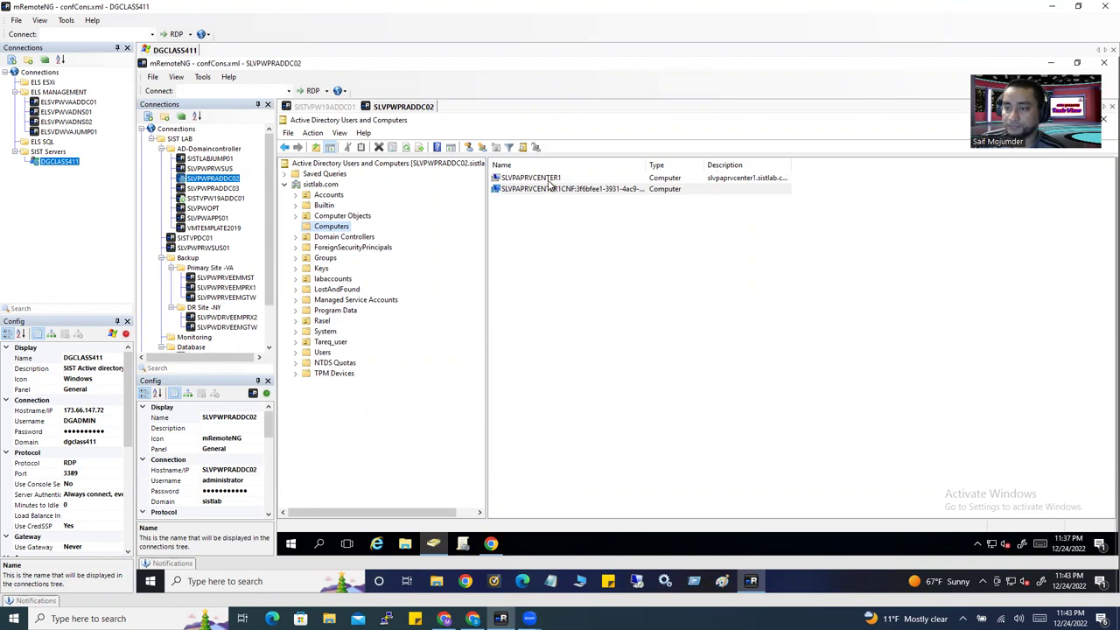
Select SLVPAPRVCENTER1, then compare it with the Computers container in ADUC on SISTVPW19ADDC01.
left_click(550, 179)
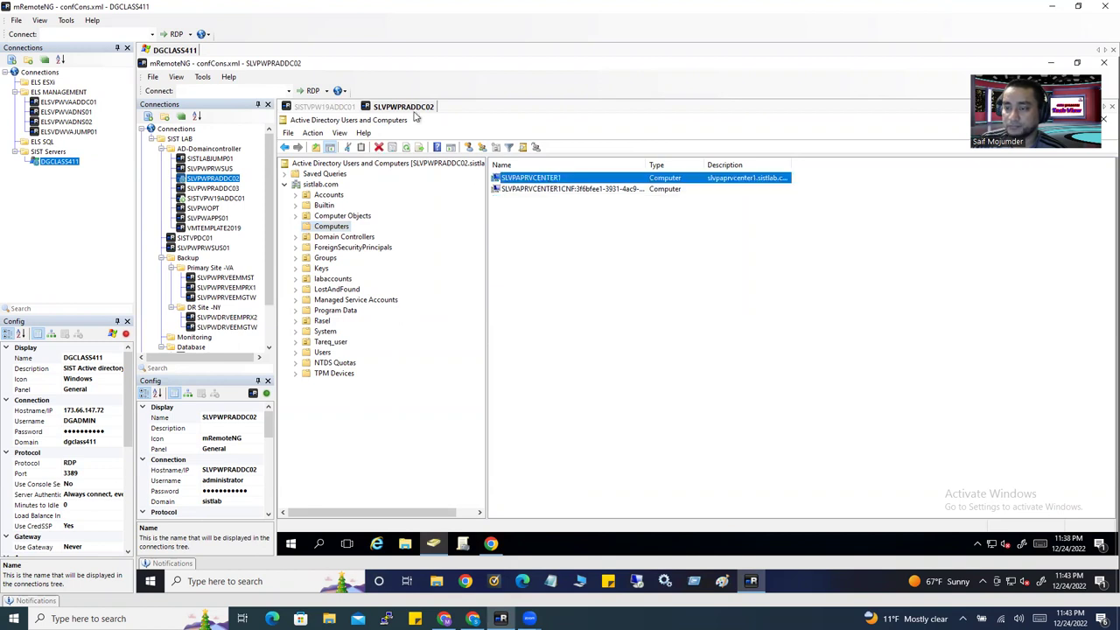
left_click(333, 106)
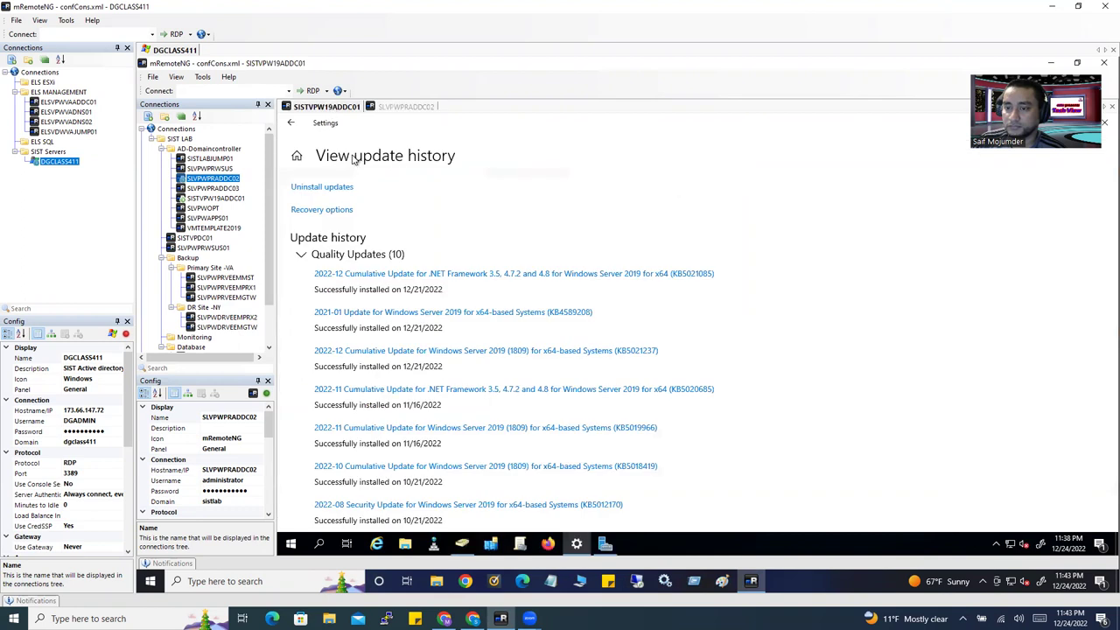
left_click(462, 546)
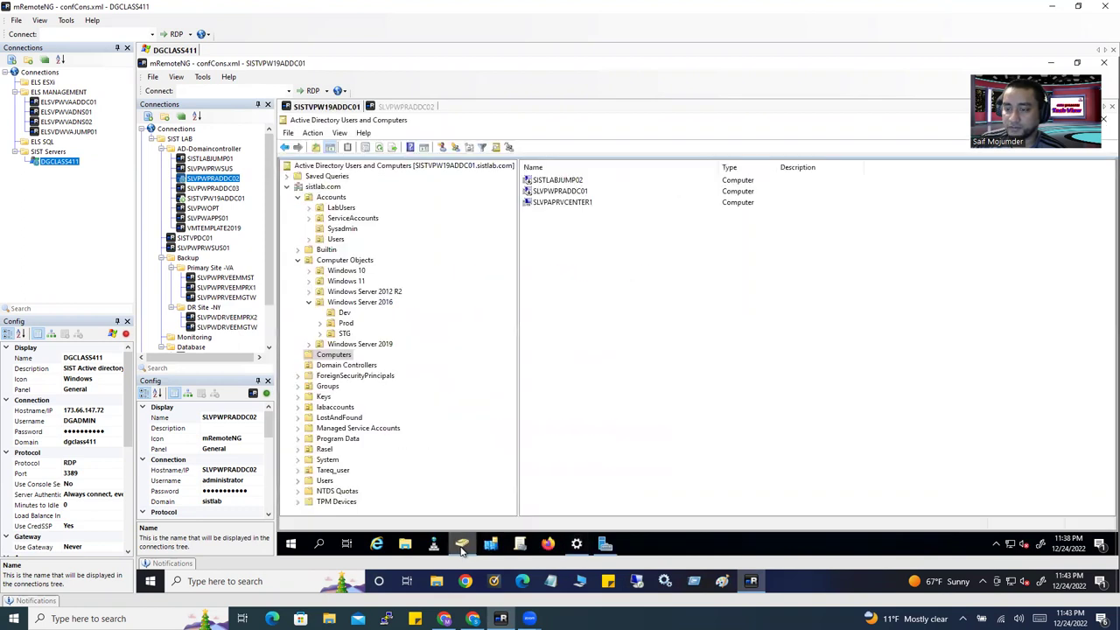
left_click(562, 202)
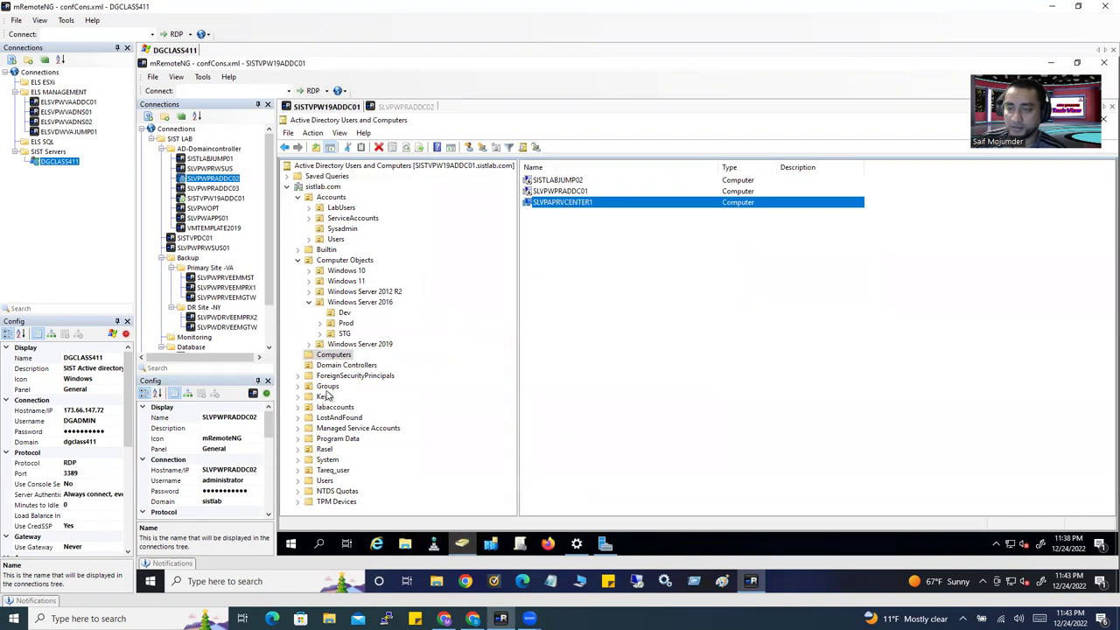
left_click(355, 344)
left_click(335, 355)
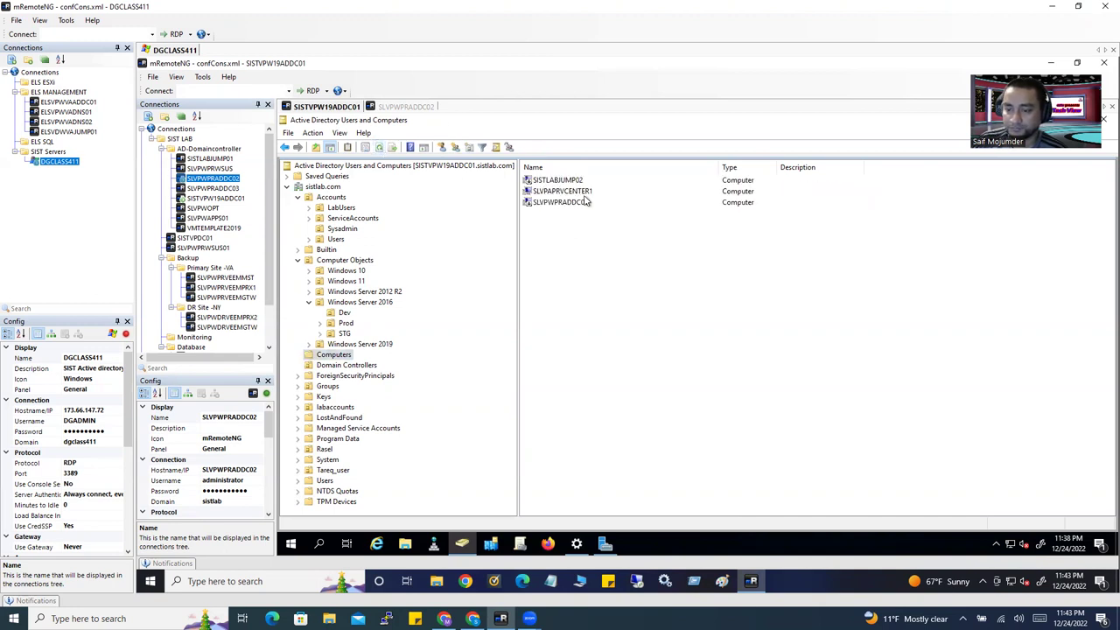
On SLVPWPRADDC02, select the CNF duplicate and widen the Name column to show its full name.
left_click(409, 107)
left_click(560, 190)
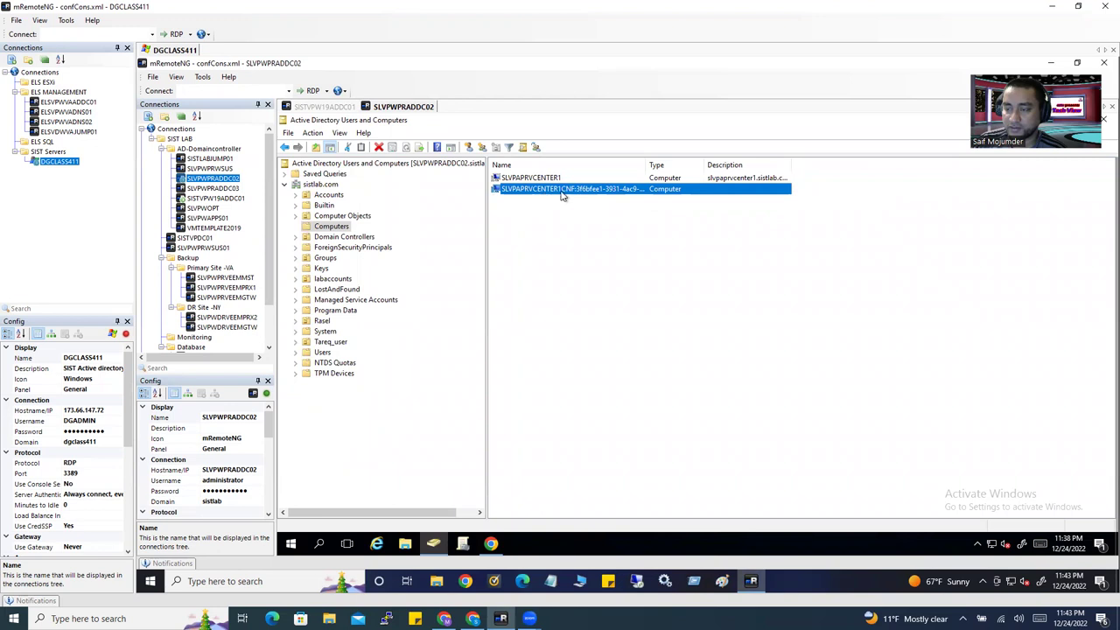
left_click_drag(648, 166, 698, 178)
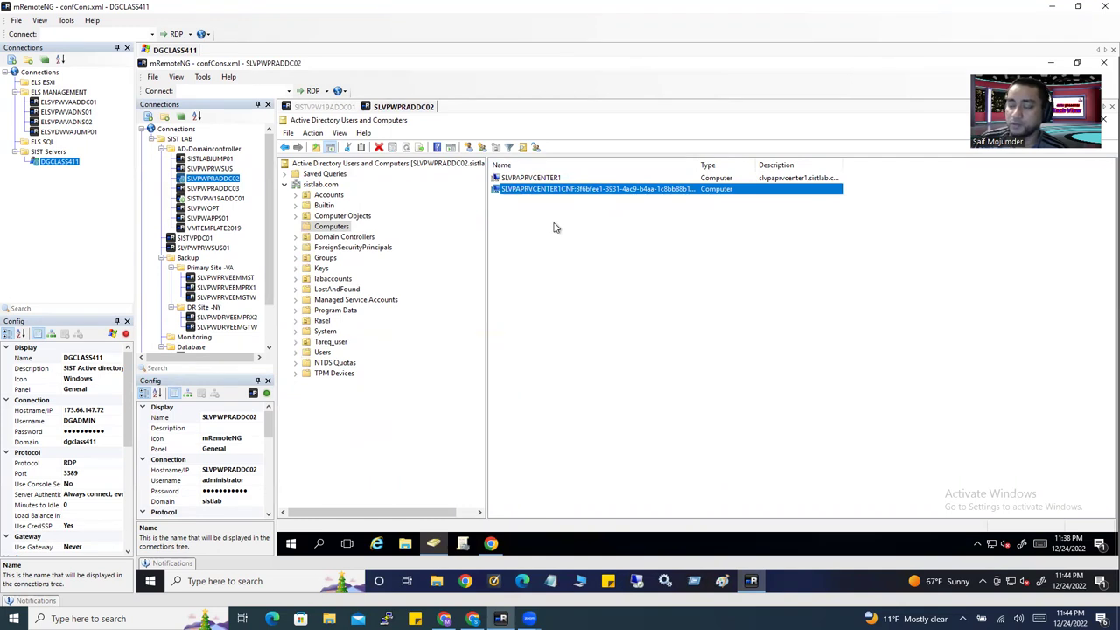
Retype the AD admin password on the vSphere login page and retry; it still reports Invalid credentials.
left_click(493, 544)
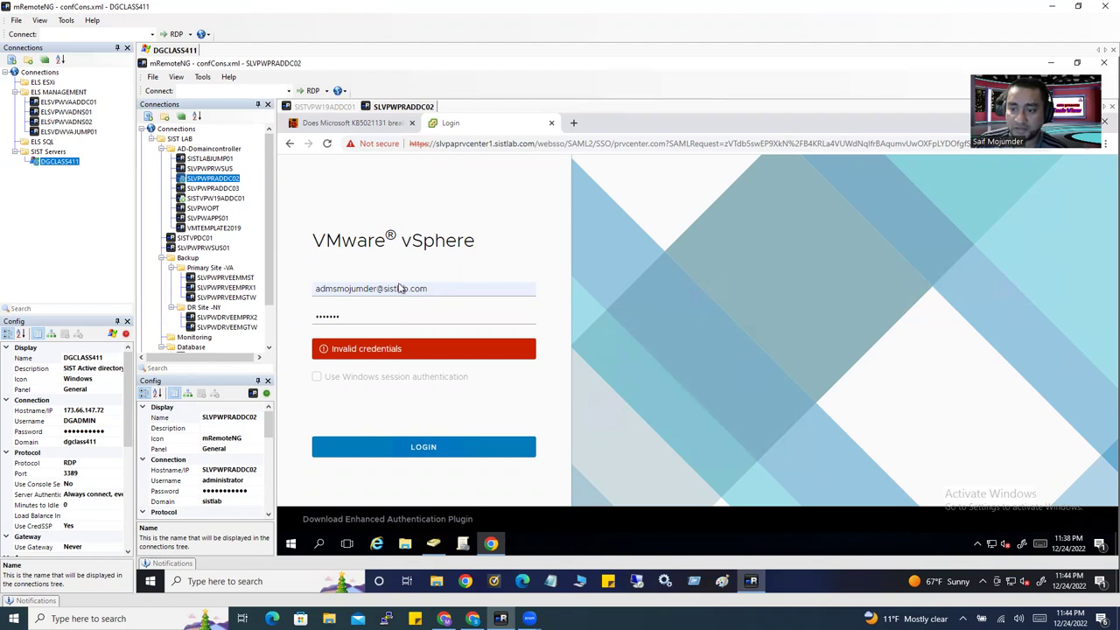
left_click_drag(357, 316, 299, 320)
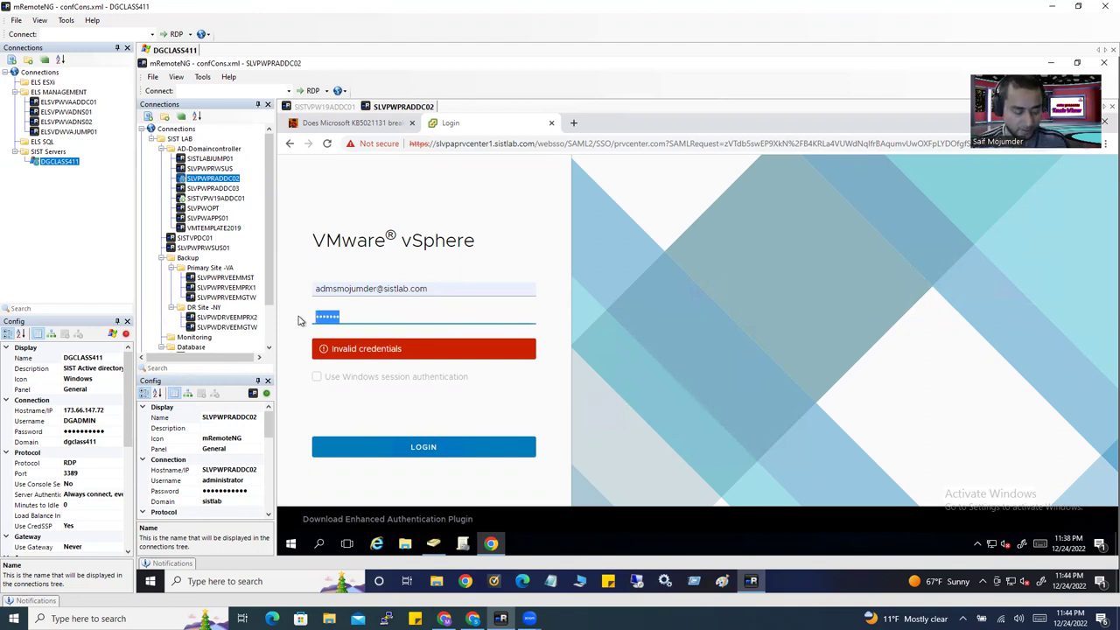
type("••••••••••••")
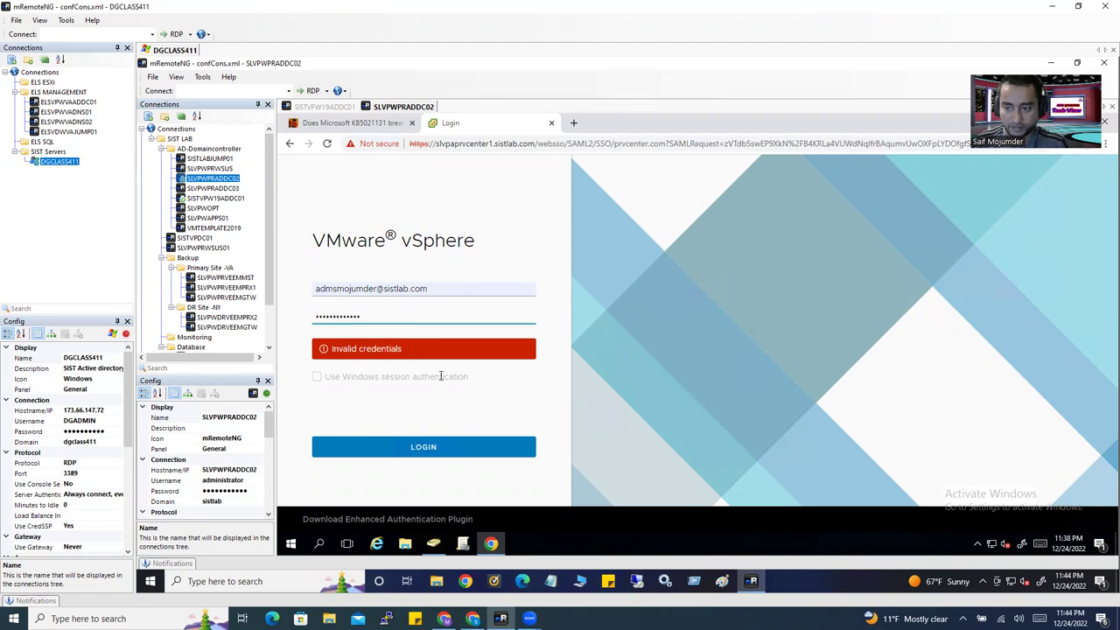
left_click(432, 449)
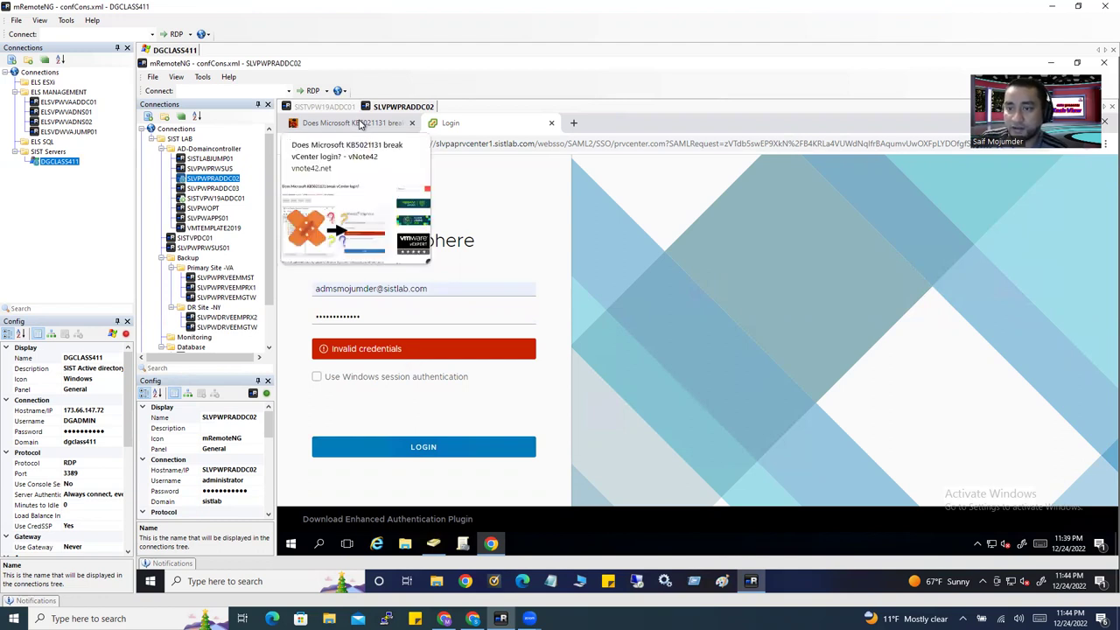
Open the vNote42 KB5021131 article, read the post and highlight the term RC4-HMAC.
left_click(359, 124)
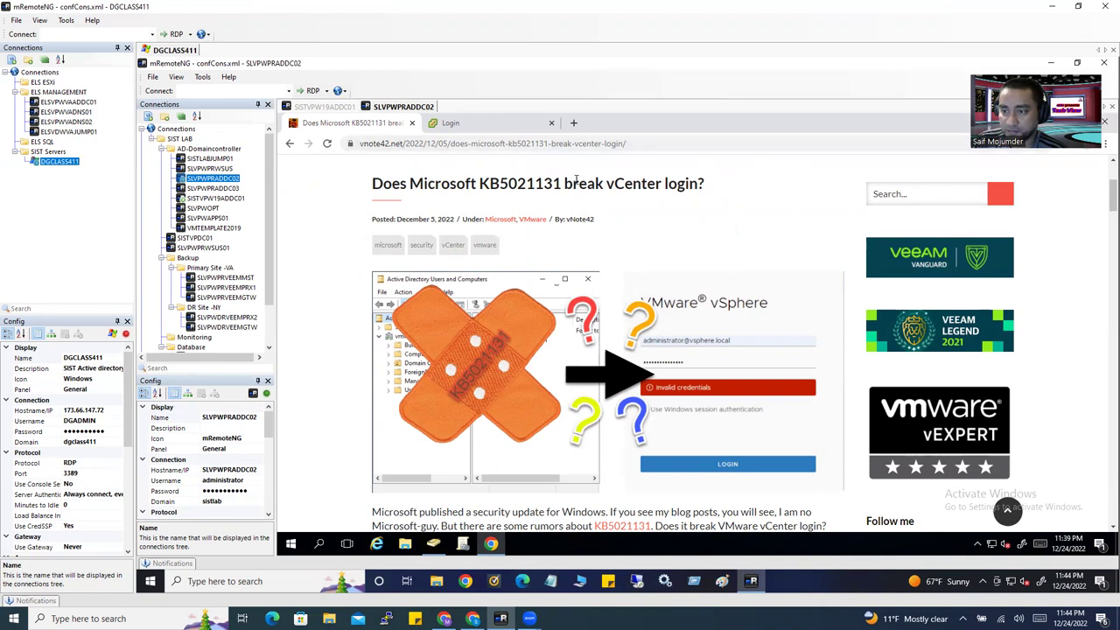
scroll(656, 223, "down", 1)
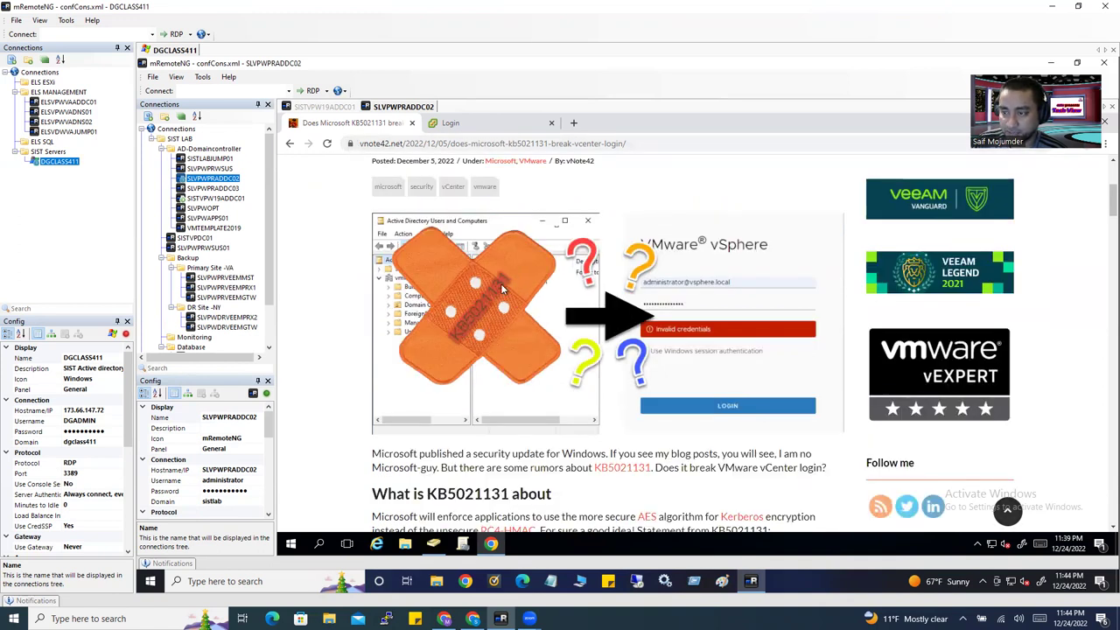
scroll(503, 289, "up", 1)
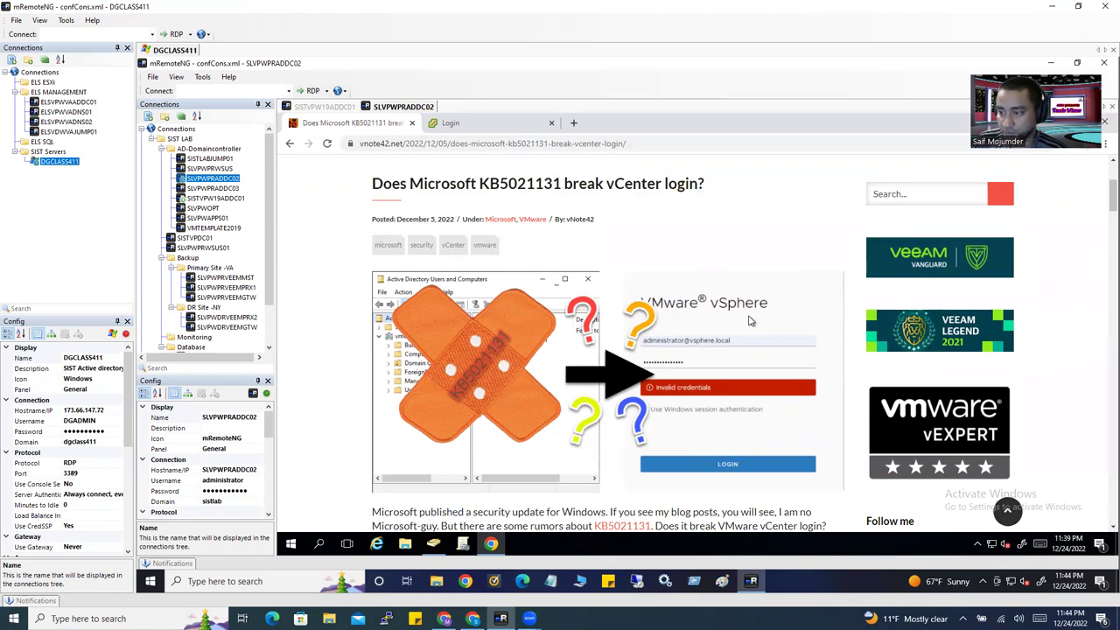
scroll(688, 403, "down", 1)
scroll(626, 383, "down", 3)
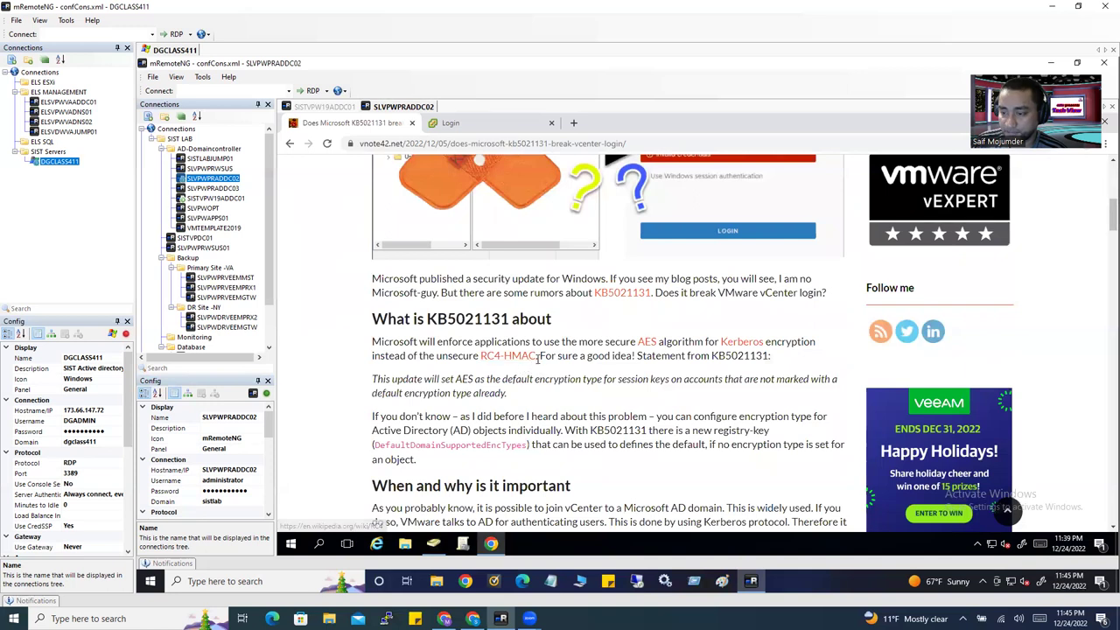
left_click_drag(534, 356, 480, 356)
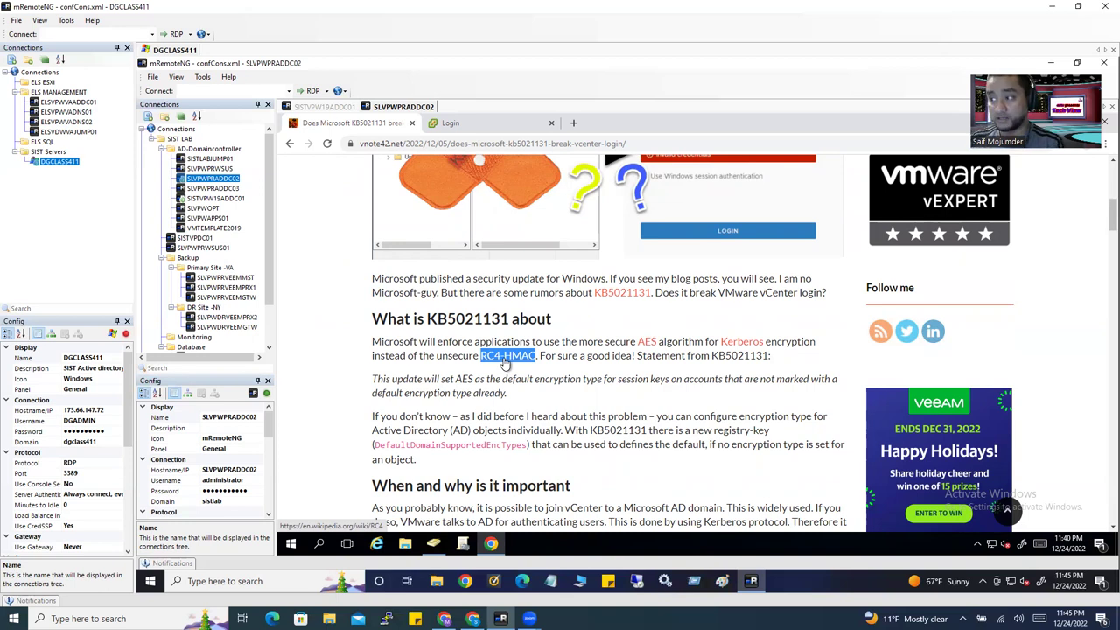
Read down to the Configuration options section on msDS-SupportedEncryptionTypes.
scroll(552, 298, "up", 2)
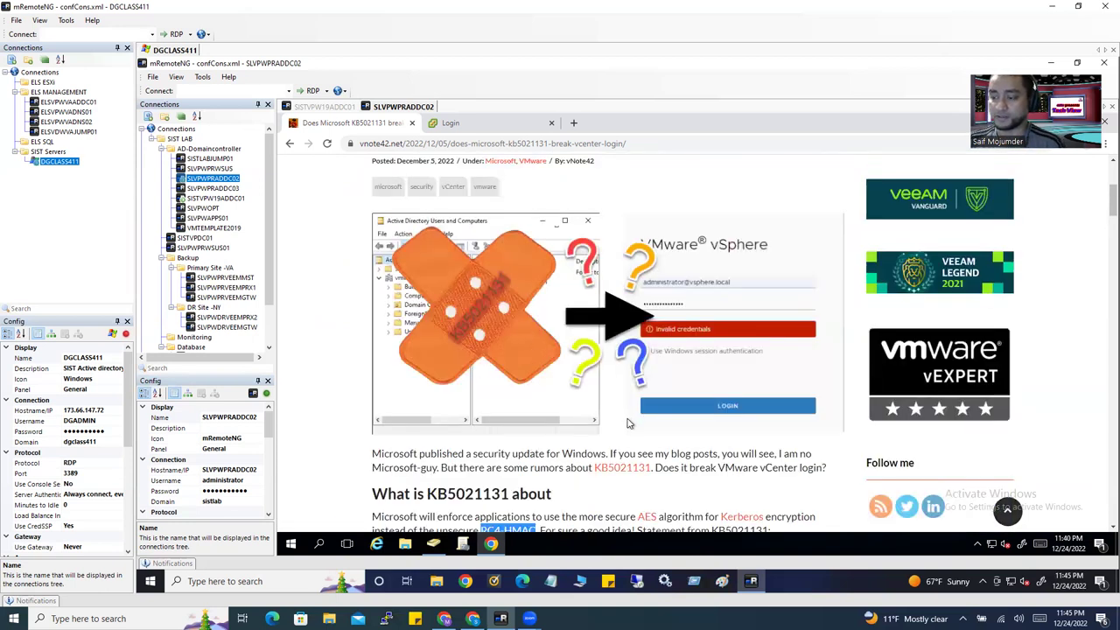
scroll(624, 418, "down", 2)
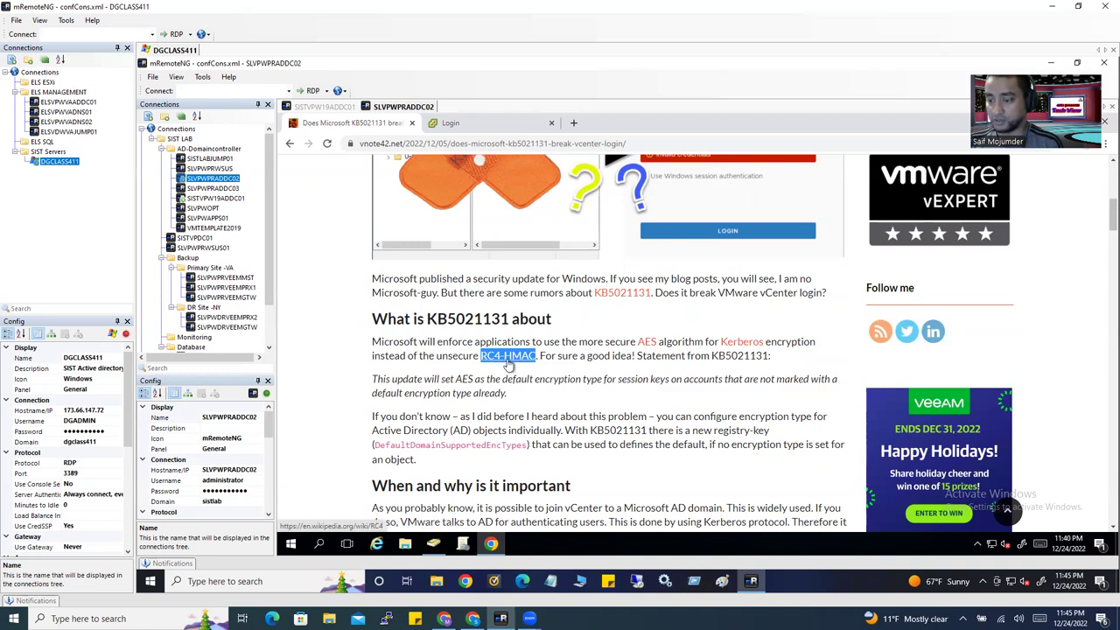
scroll(625, 330, "up", 1)
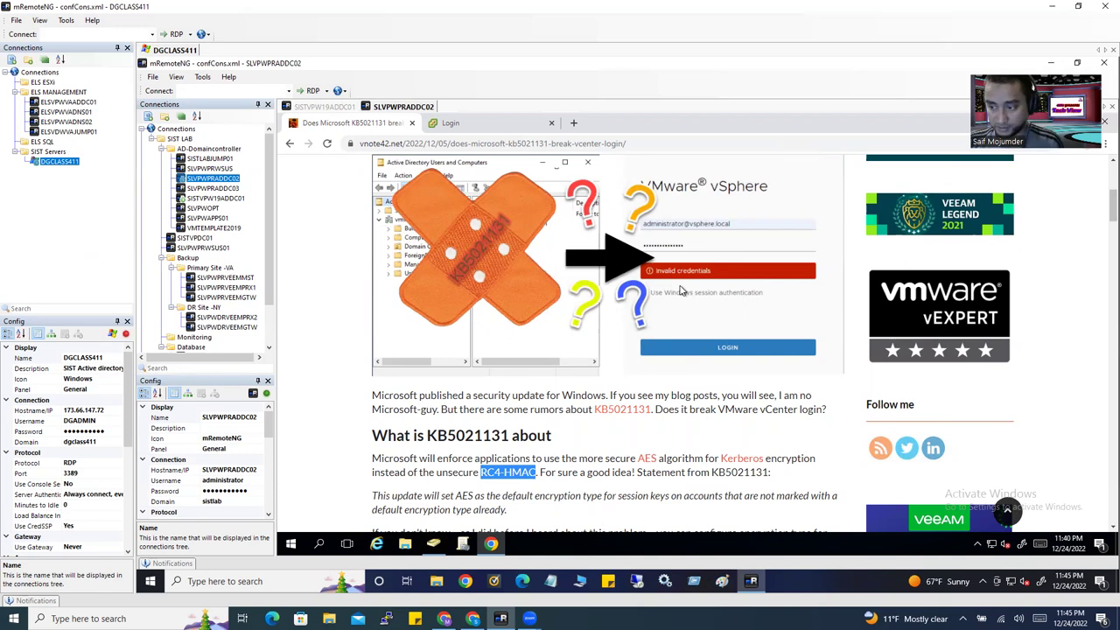
scroll(571, 378, "down", 1)
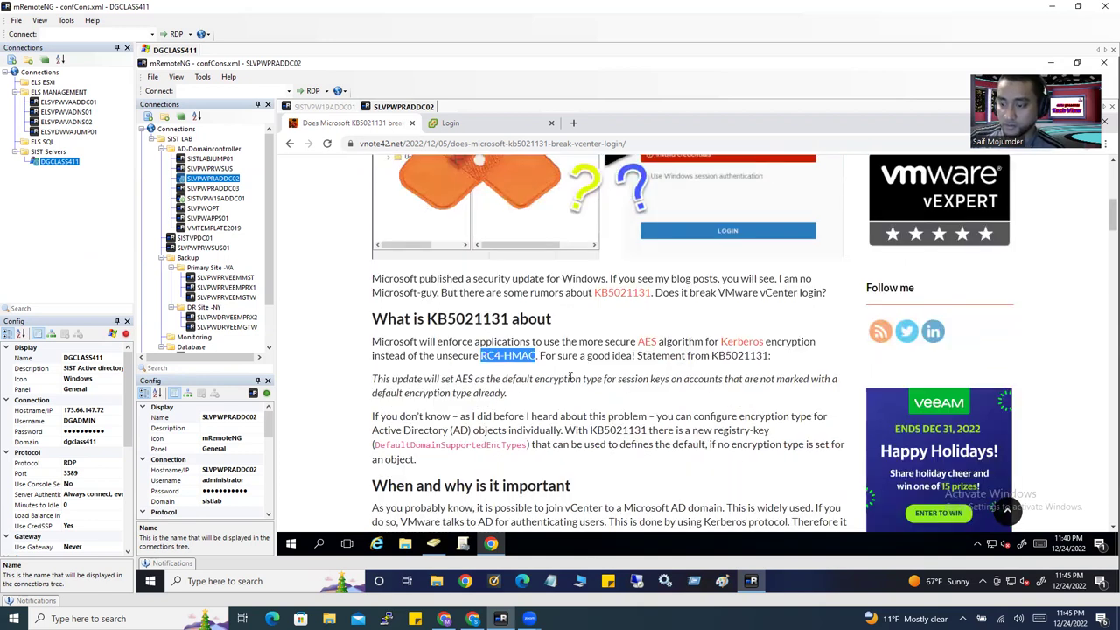
scroll(571, 378, "down", 4)
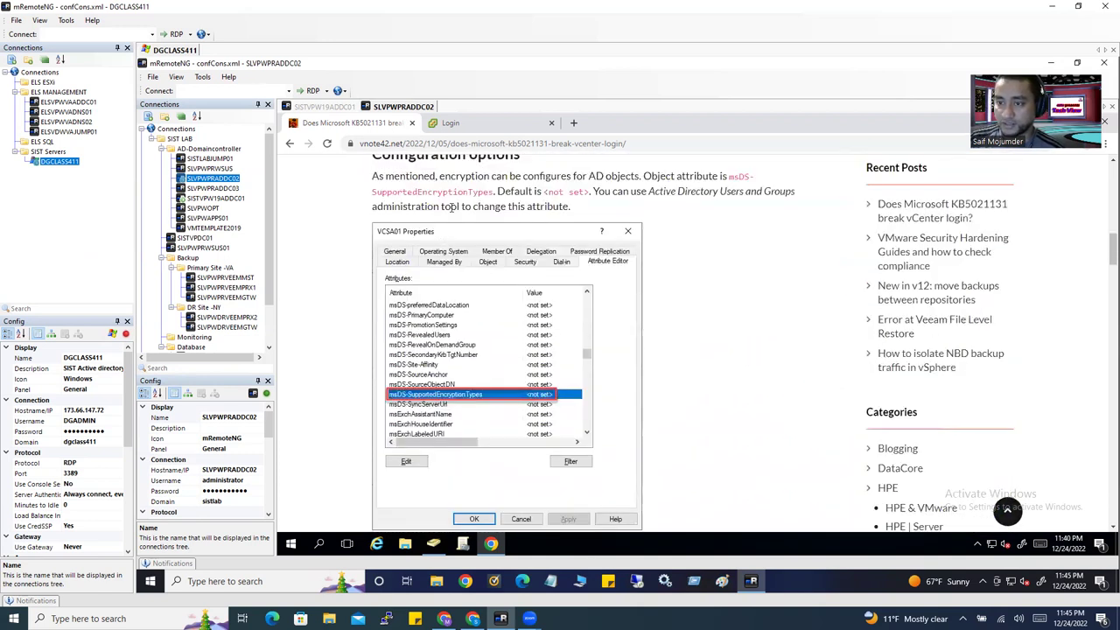
scroll(480, 291, "down", 1)
scroll(592, 277, "up", 1)
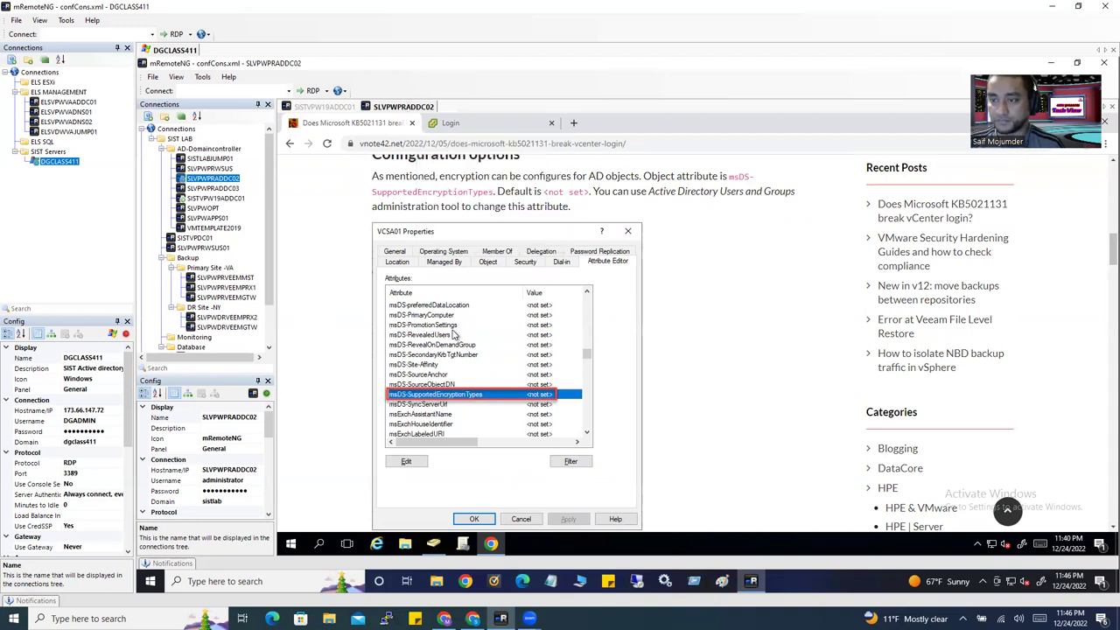
Toggle View > Advanced Features in ADUC, then bring up actions for the SLVPAPRVCENTER1 CNF computer.
left_click(435, 548)
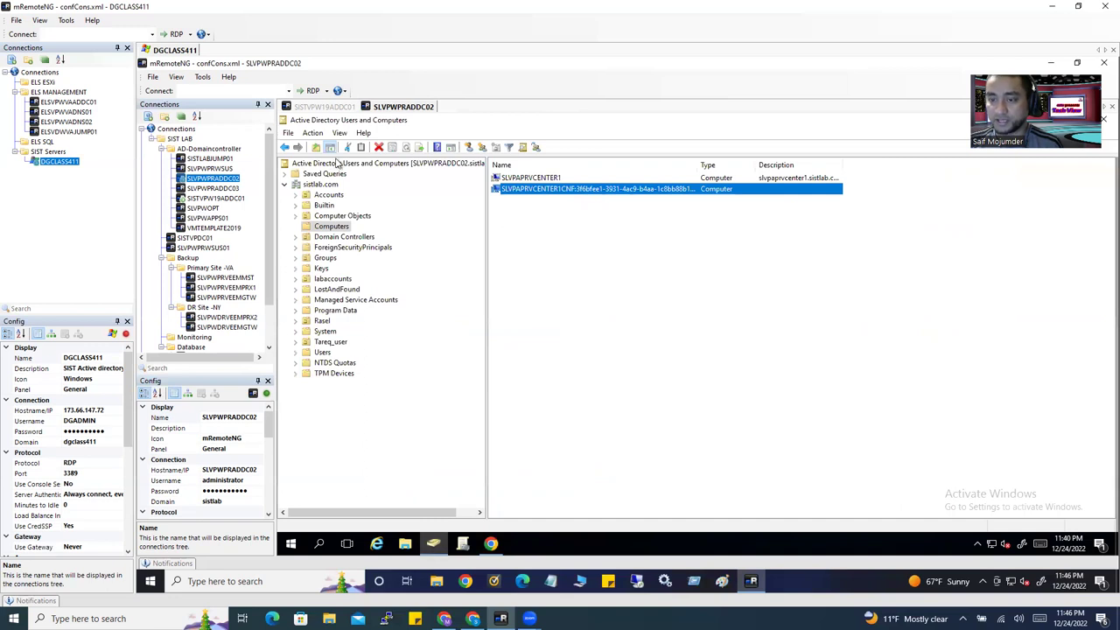
left_click(341, 133)
left_click(366, 233)
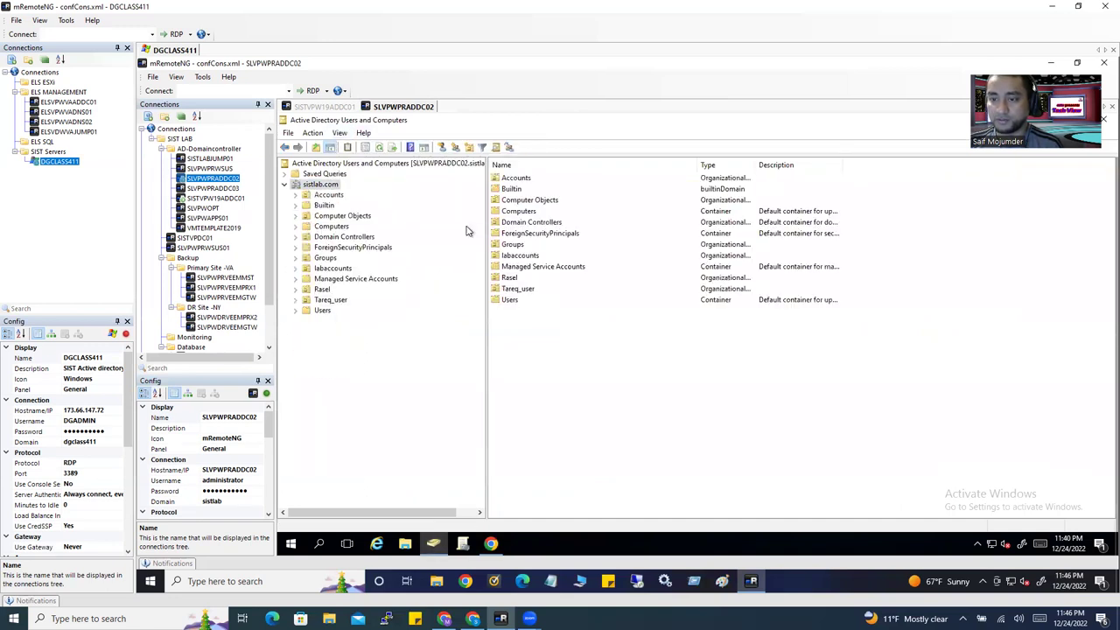
left_click(325, 226)
left_click(564, 195)
right_click(563, 196)
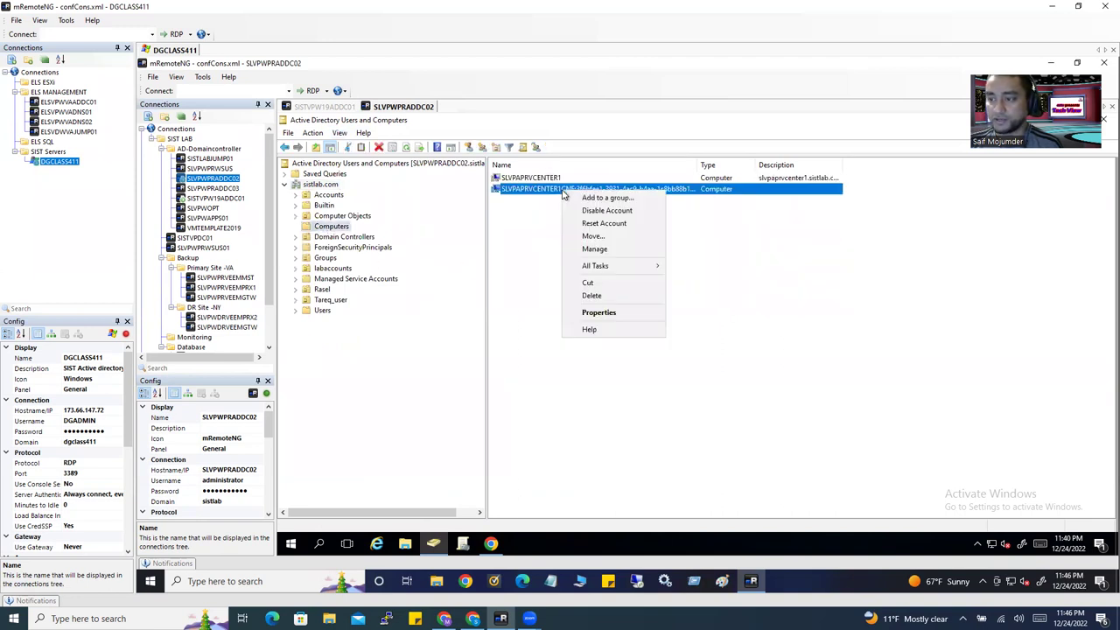
Open and close the CNF object's properties, enable Advanced Features, and list the Computers container.
left_click(598, 312)
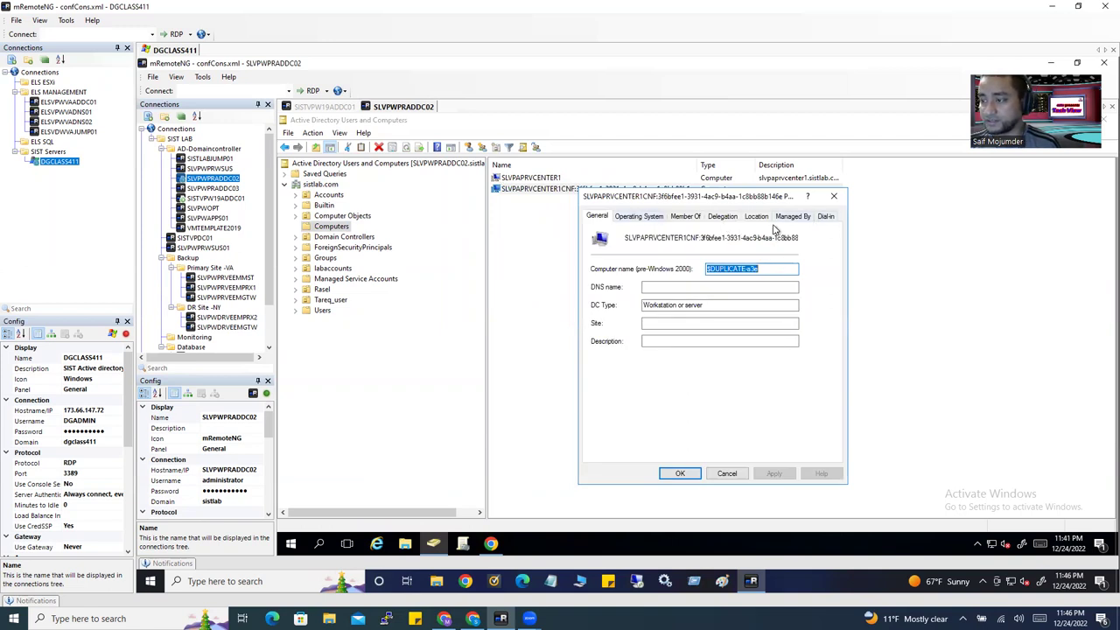
left_click(834, 198)
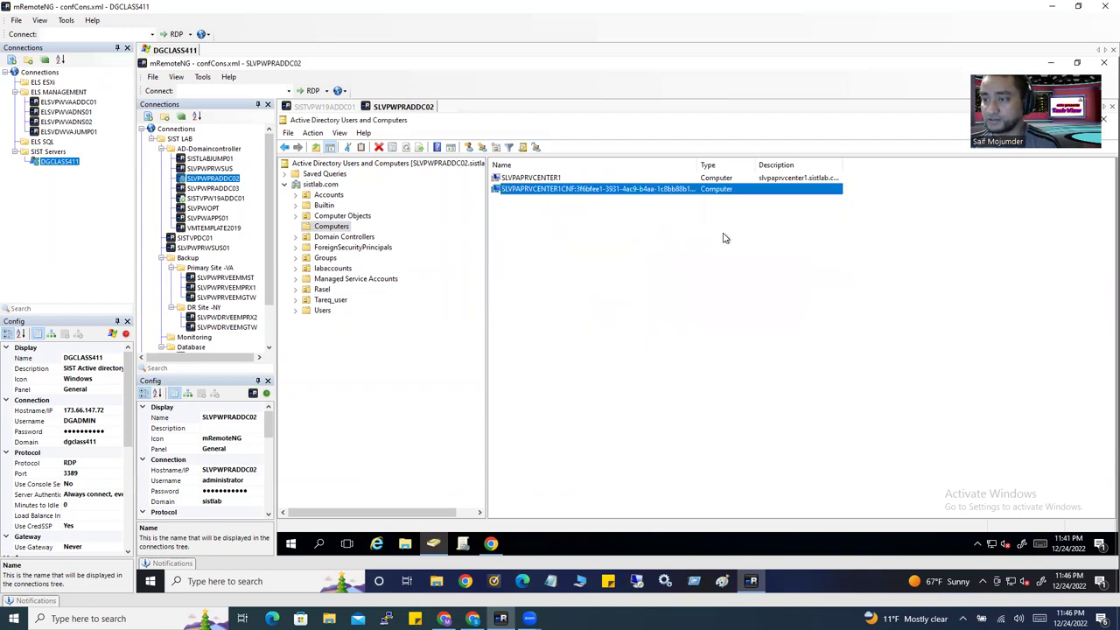
left_click(340, 132)
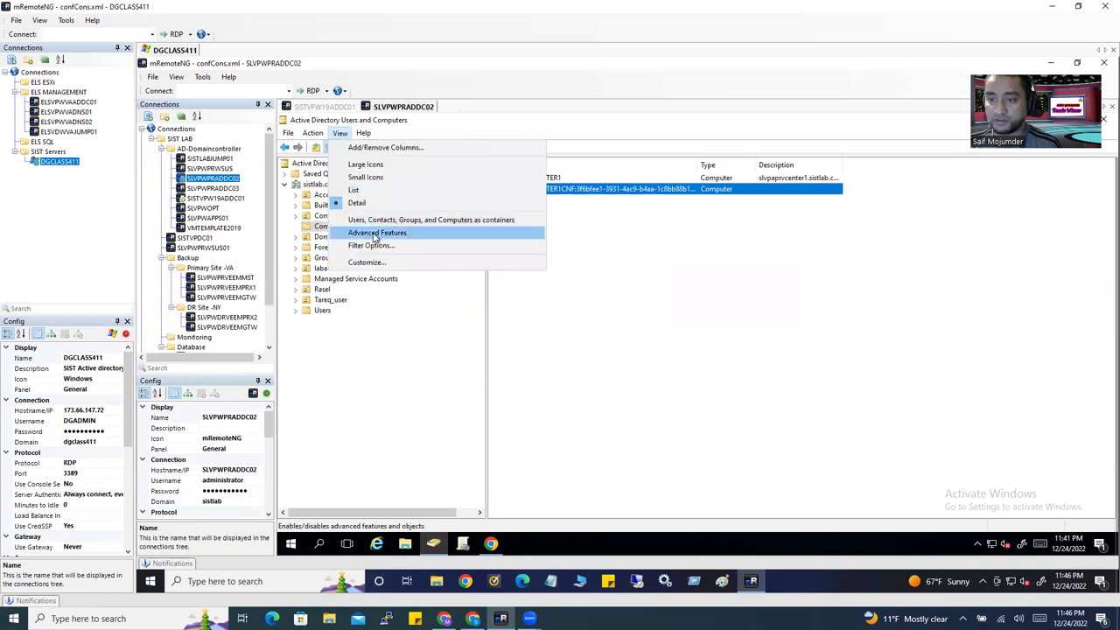
left_click(374, 235)
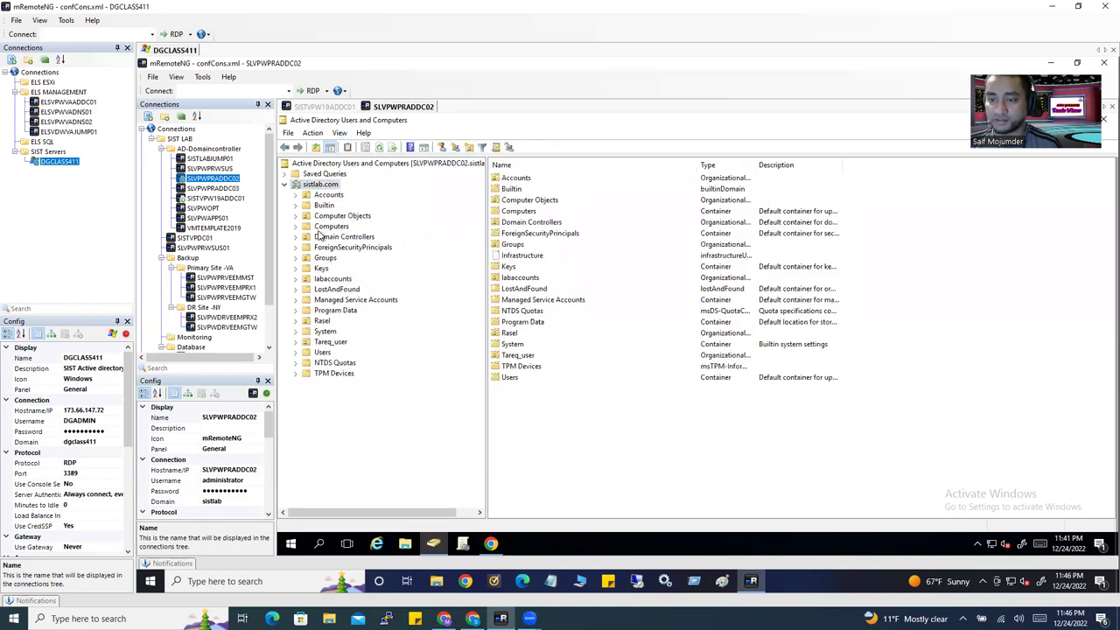
left_click(331, 226)
Open the CNF computer's Properties on the Attribute Editor tab and widen the Attribute column.
right_click(555, 190)
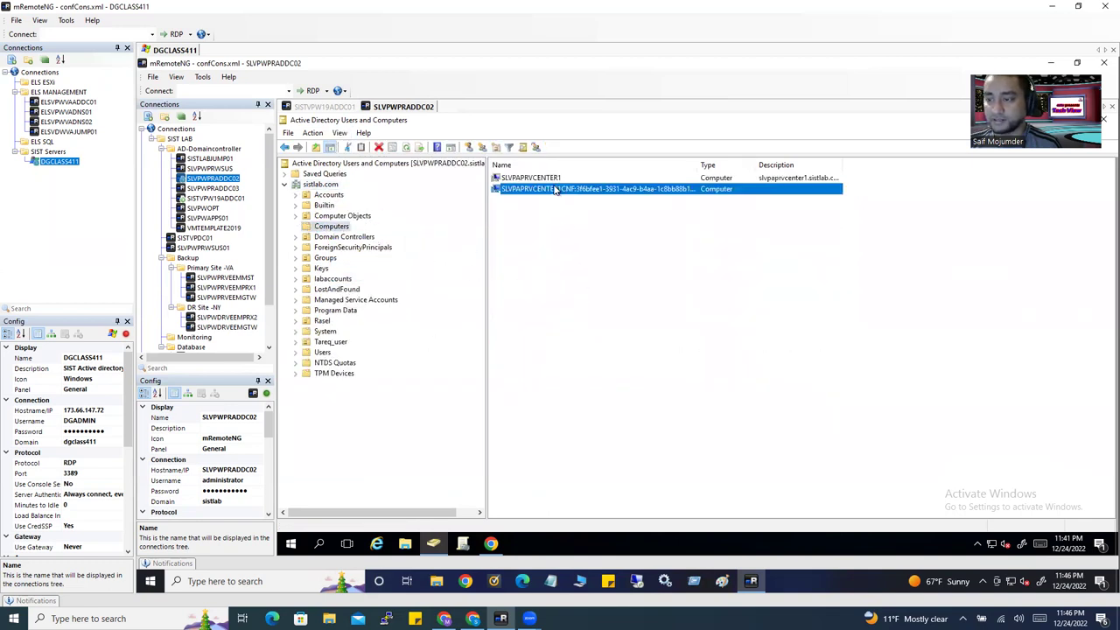
left_click(595, 321)
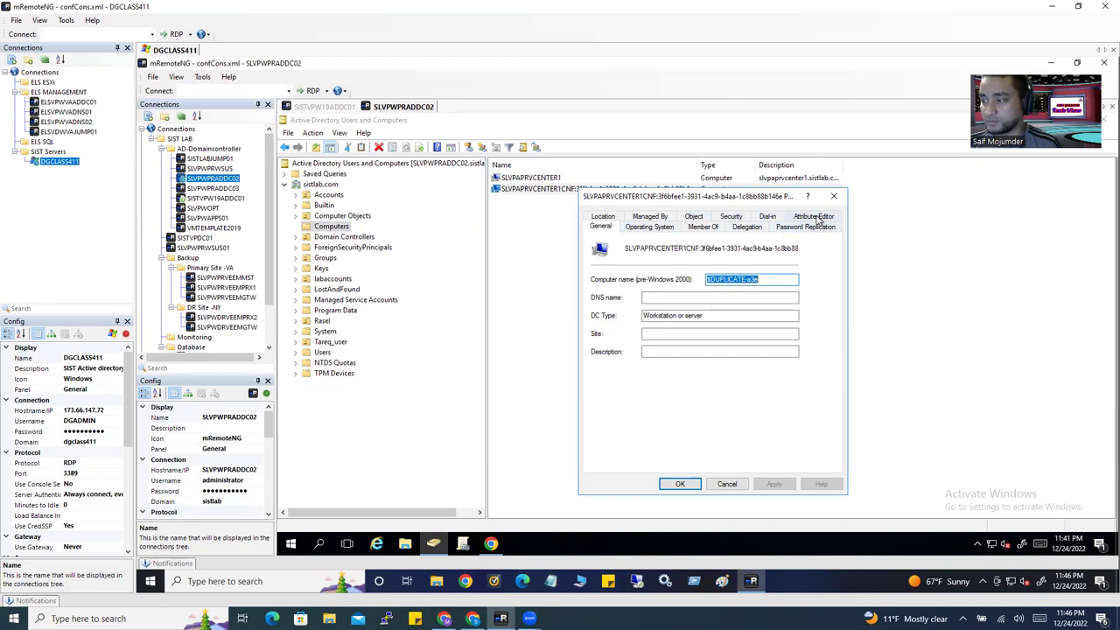
left_click(816, 219)
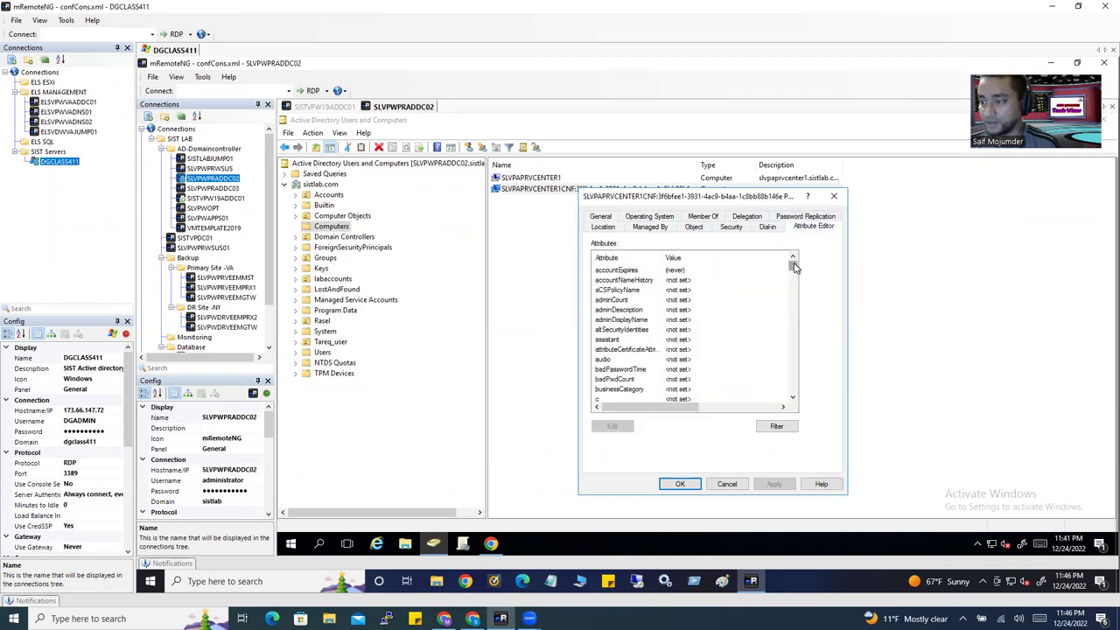
left_click_drag(794, 267, 792, 307)
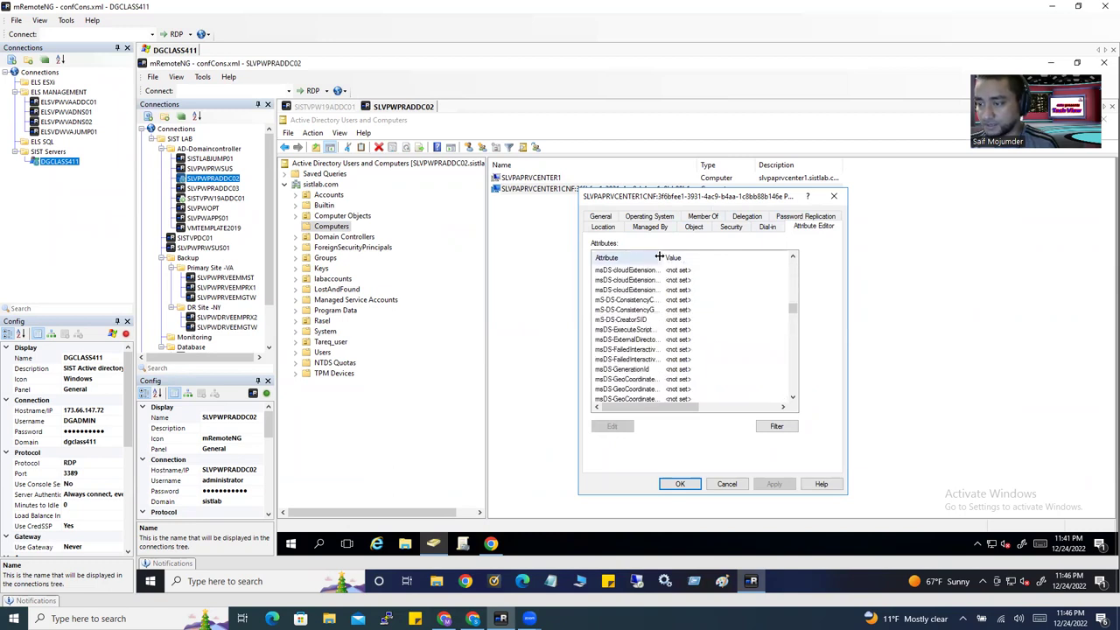
left_click_drag(691, 266, 744, 280)
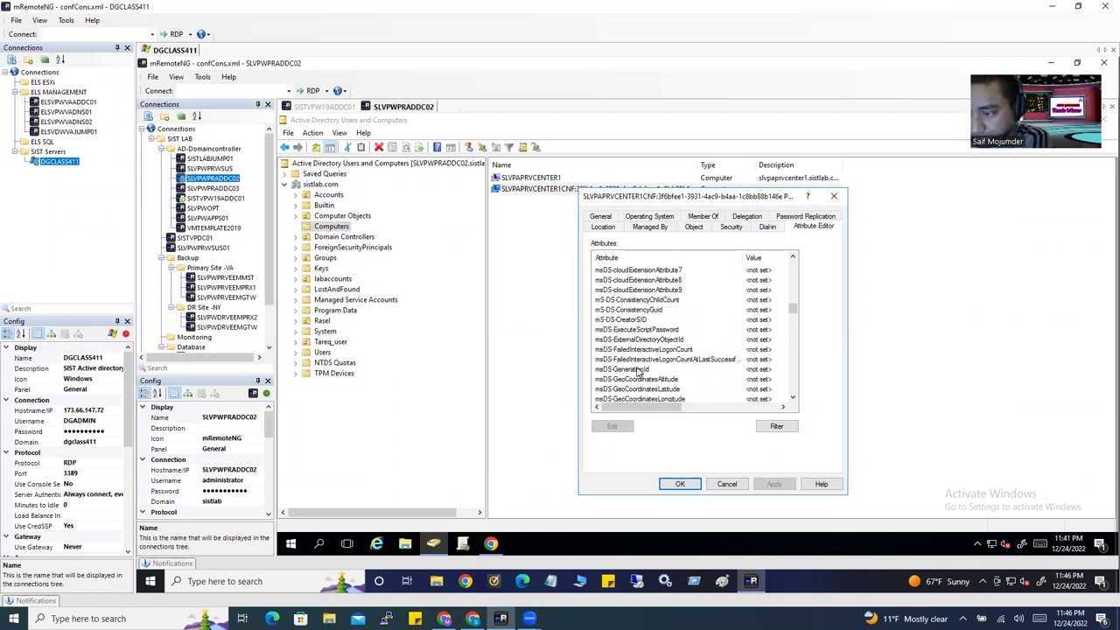
Open the <not set> msDS-SupportedEncryptionTypes attribute for editing.
scroll(639, 374, "down", 2)
scroll(639, 374, "down", 9)
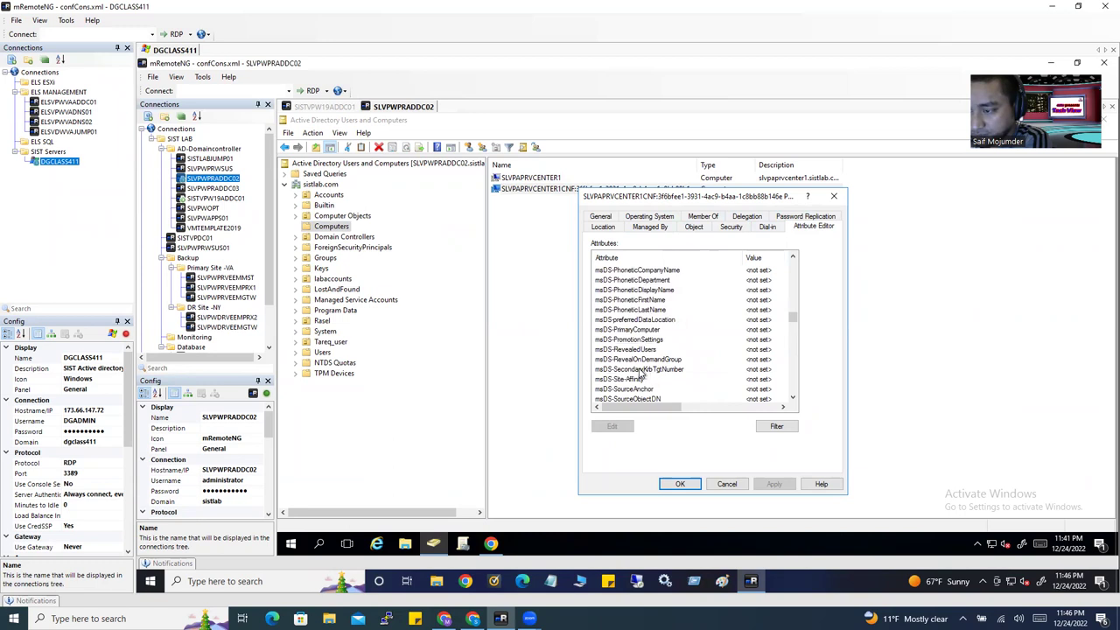
scroll(655, 369, "down", 1)
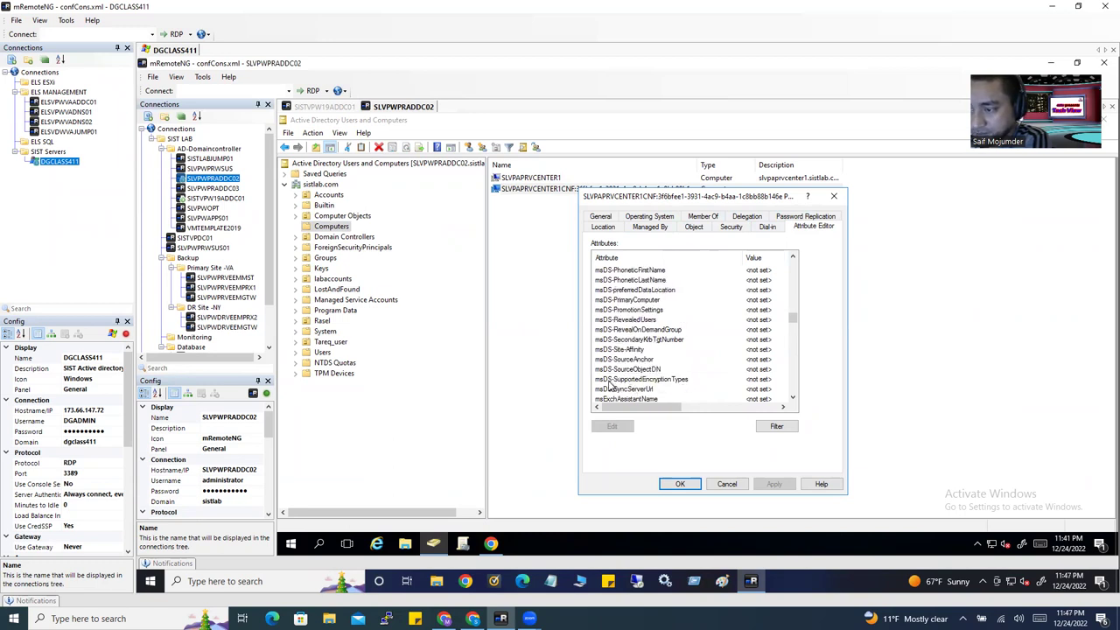
left_click(653, 384)
double_click(674, 382)
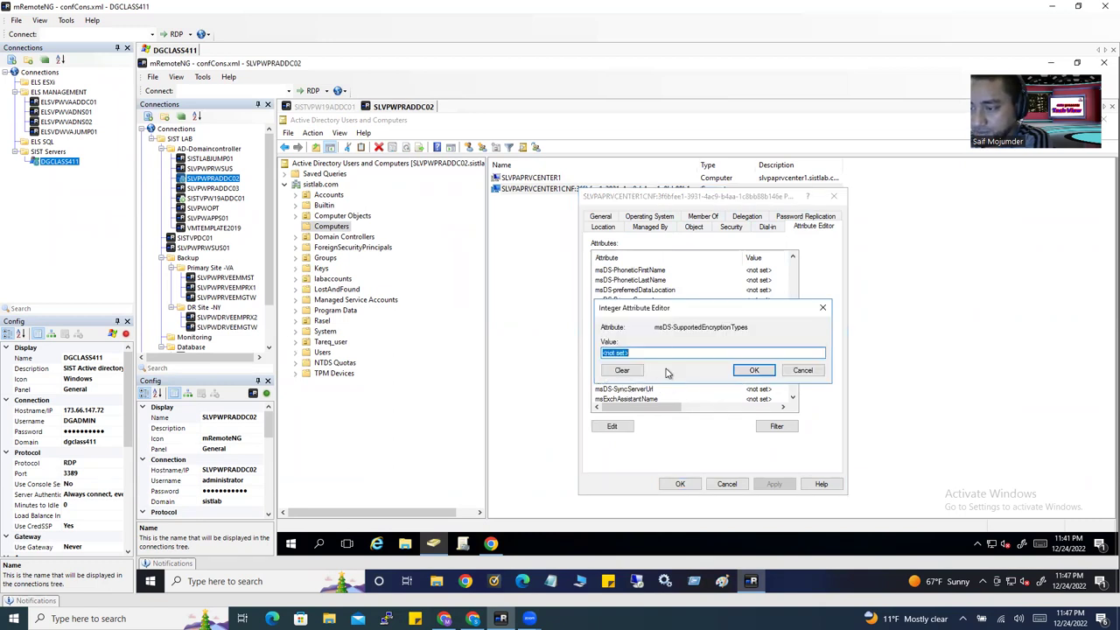
Scroll the vNote42 blog to the workaround recommending msDS-SupportedEncryptionTypes 24 (AES128, AES256).
left_click(491, 543)
scroll(549, 404, "down", 2)
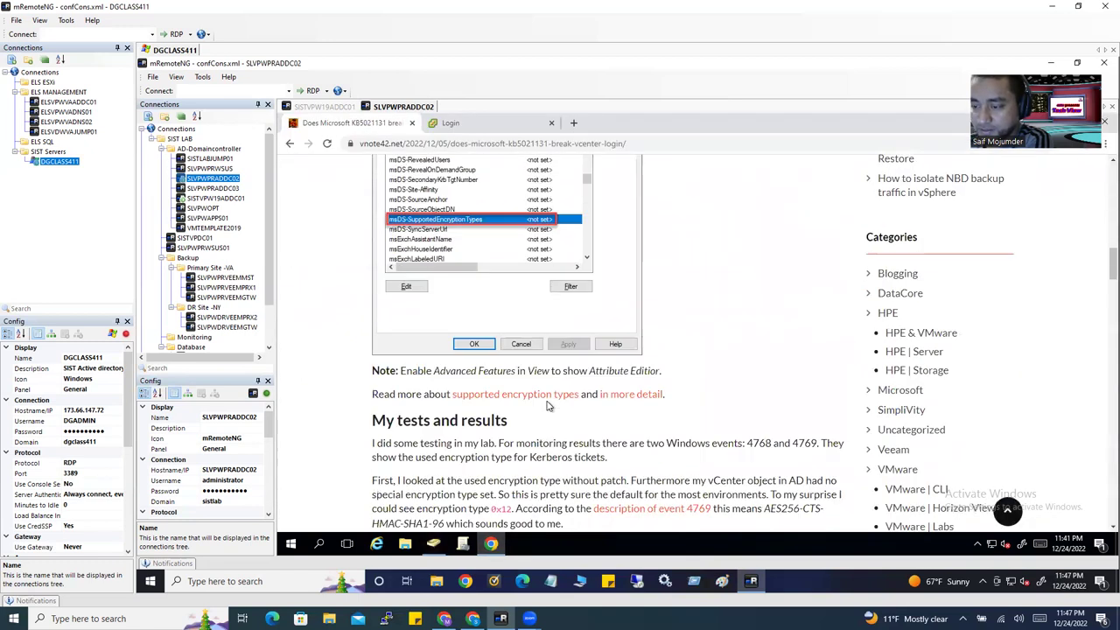
scroll(549, 404, "up", 4)
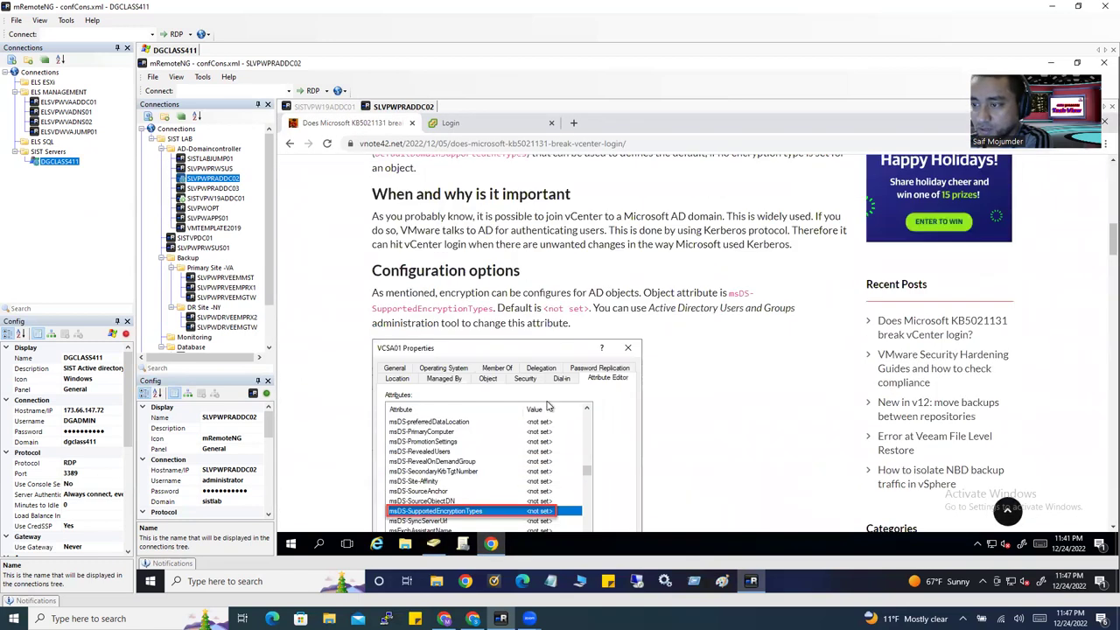
scroll(552, 409, "down", 4)
scroll(549, 409, "down", 6)
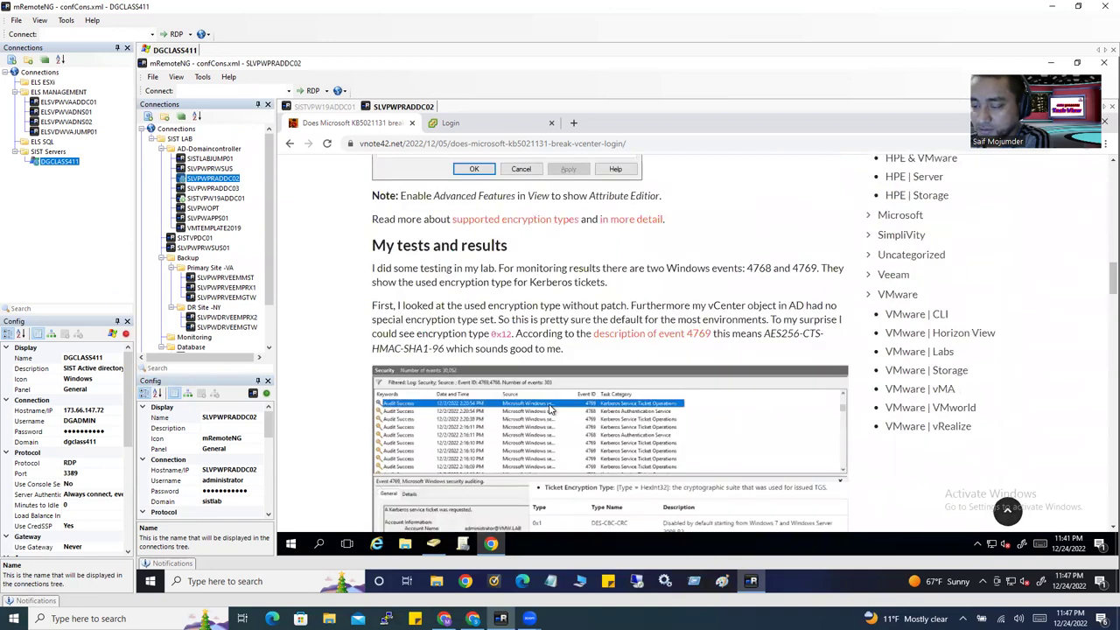
scroll(549, 409, "down", 8)
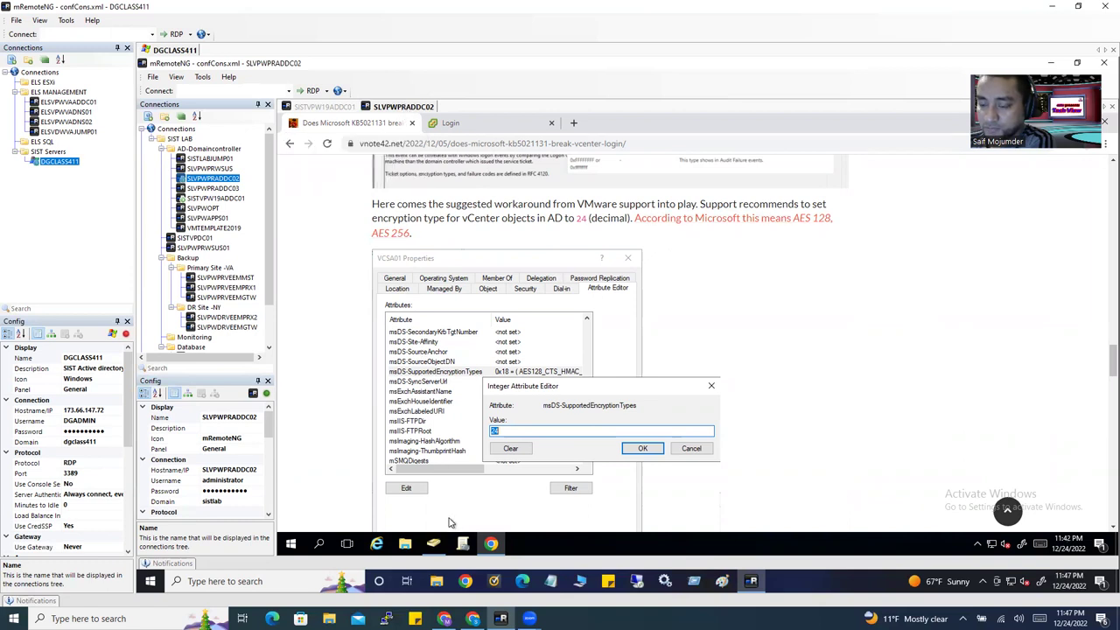
Replace <not set> with 24 for the CNF object's msDS-SupportedEncryptionTypes, then apply and close its properties.
left_click(435, 543)
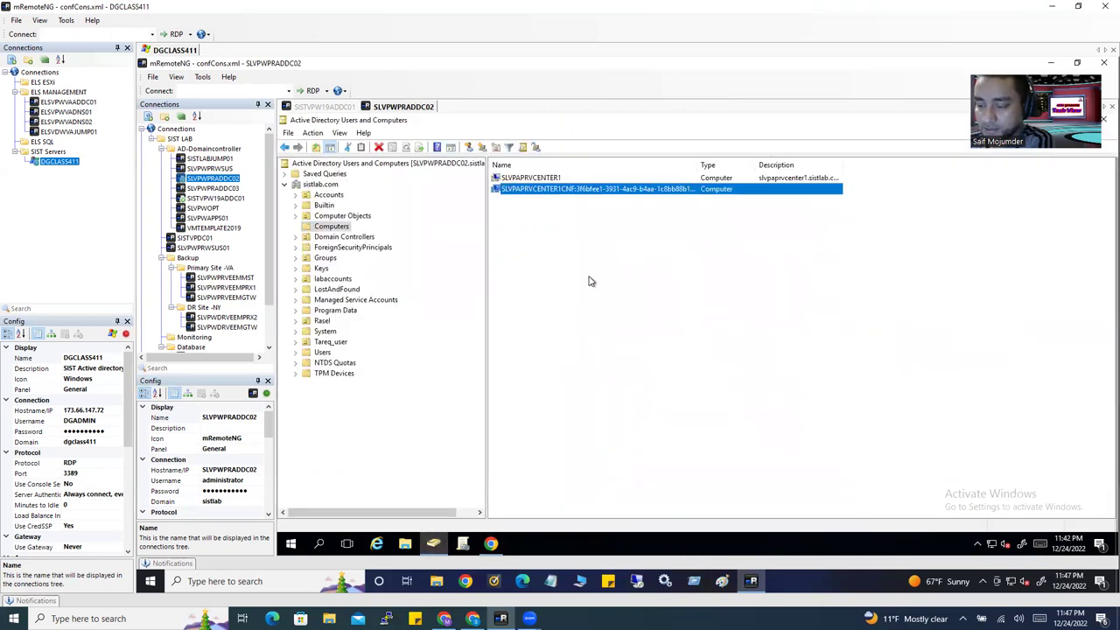
left_click(568, 196)
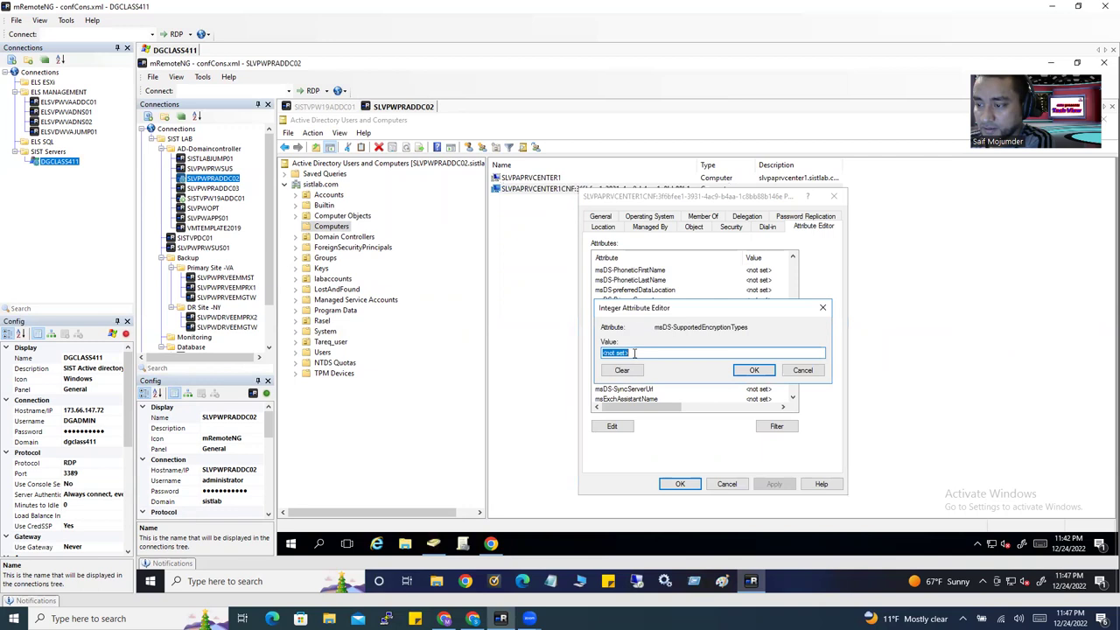
left_click_drag(645, 352, 575, 337)
type("24")
left_click(753, 370)
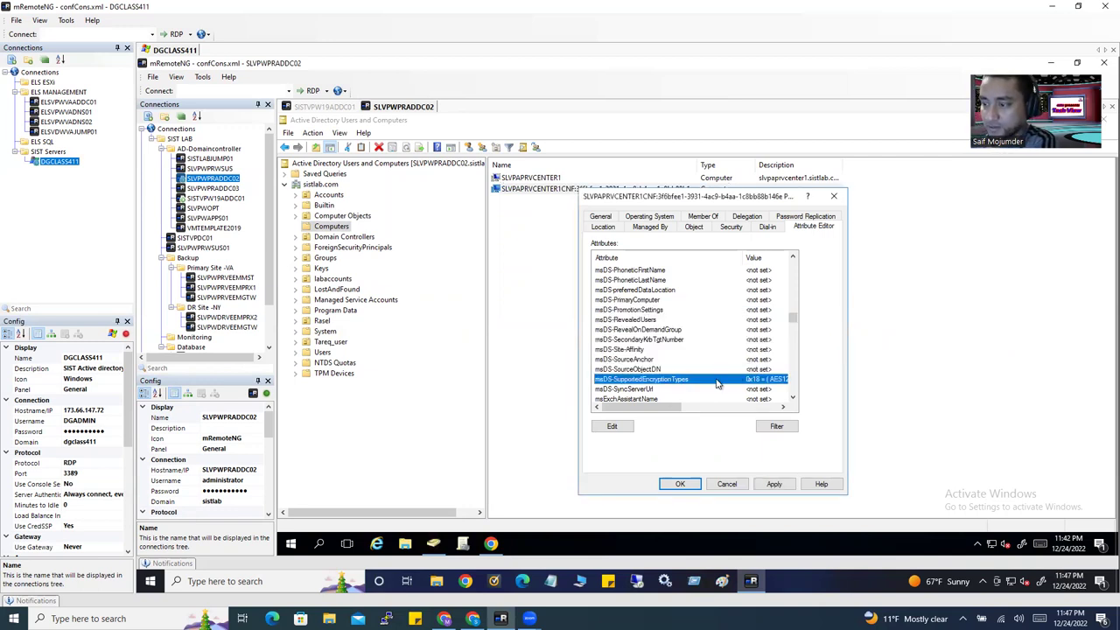
left_click(773, 485)
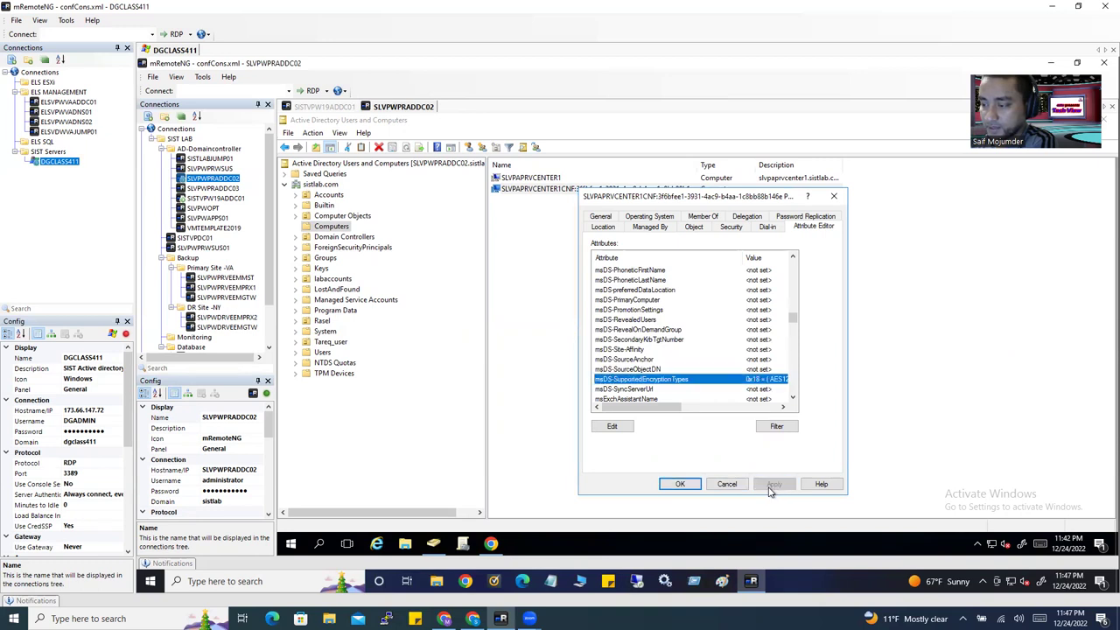
left_click(680, 485)
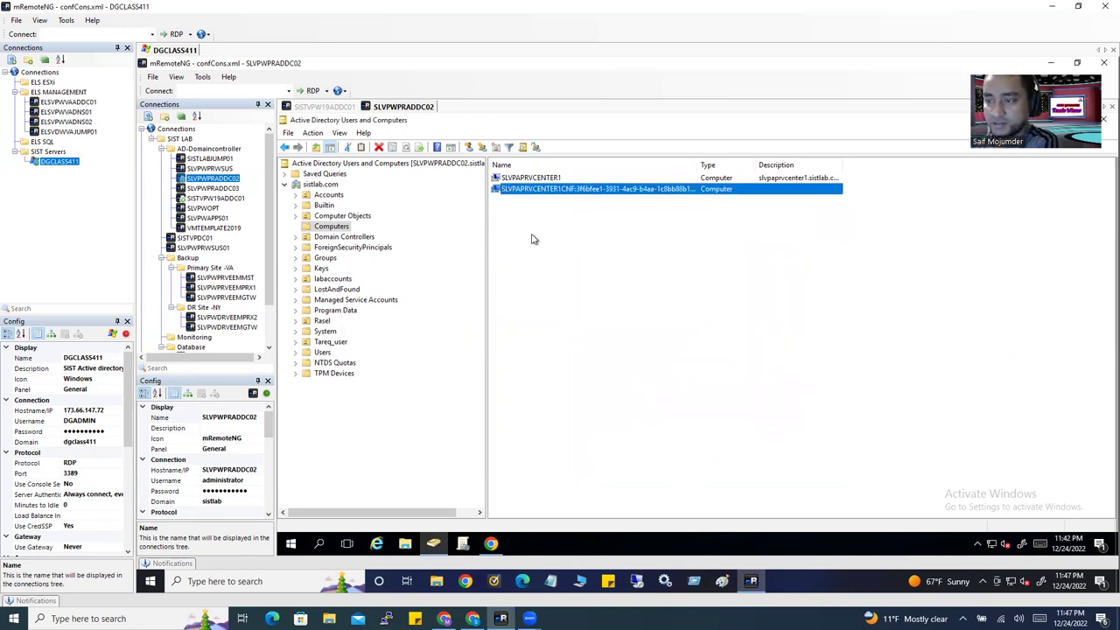
left_click(505, 244)
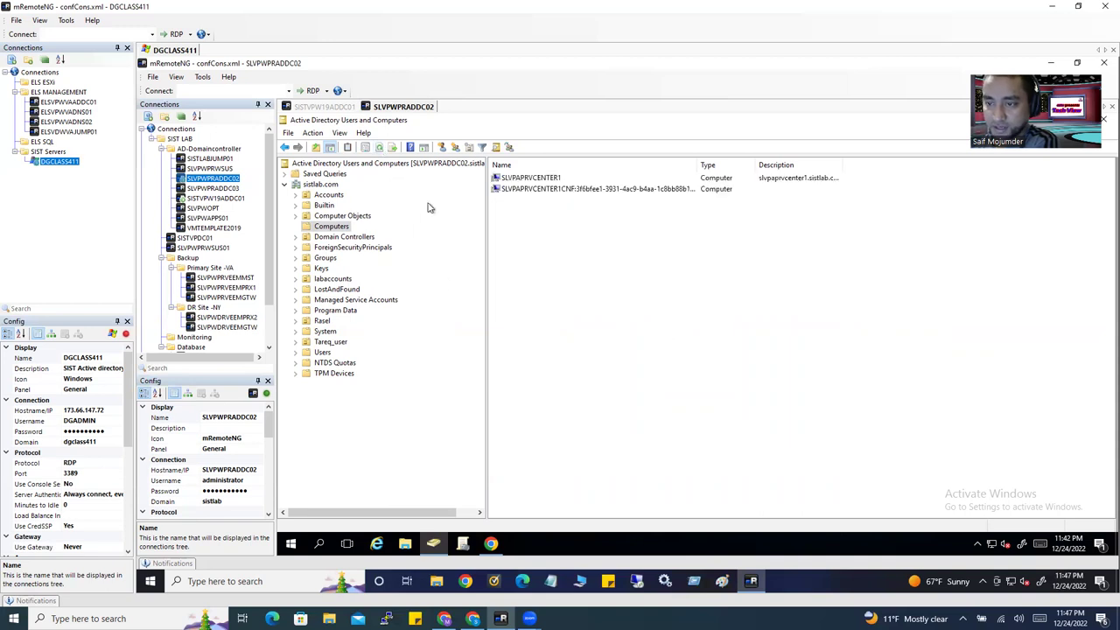
Re-enter the AD user's password on the vSphere Login tab and sign in successfully.
left_click(491, 543)
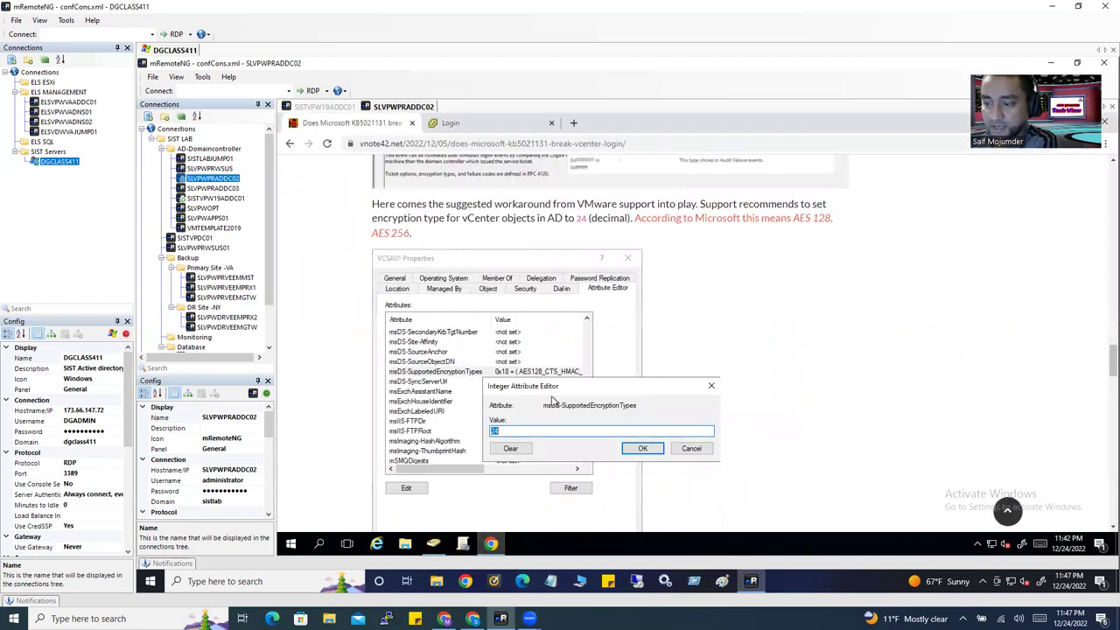
left_click(472, 125)
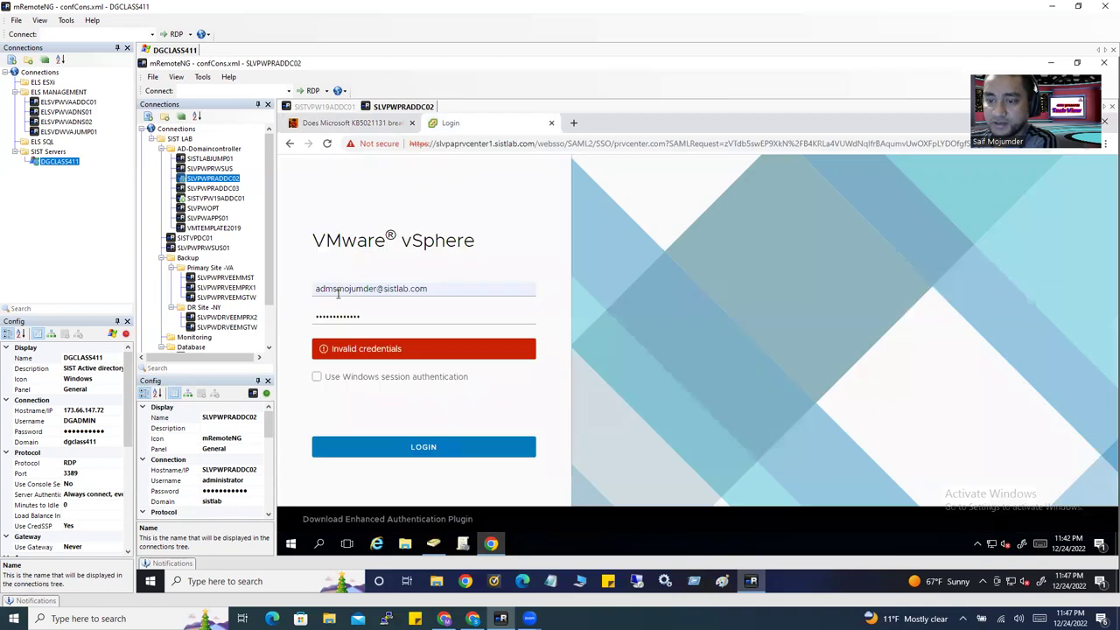
left_click_drag(320, 289, 449, 291)
left_click_drag(382, 314, 263, 302)
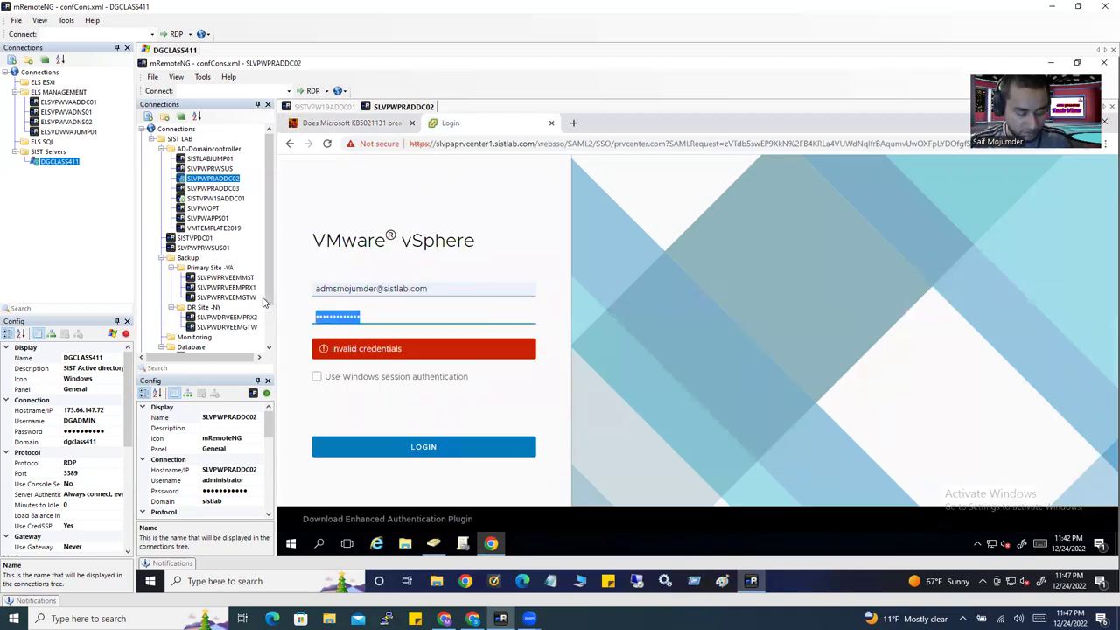
type("••")
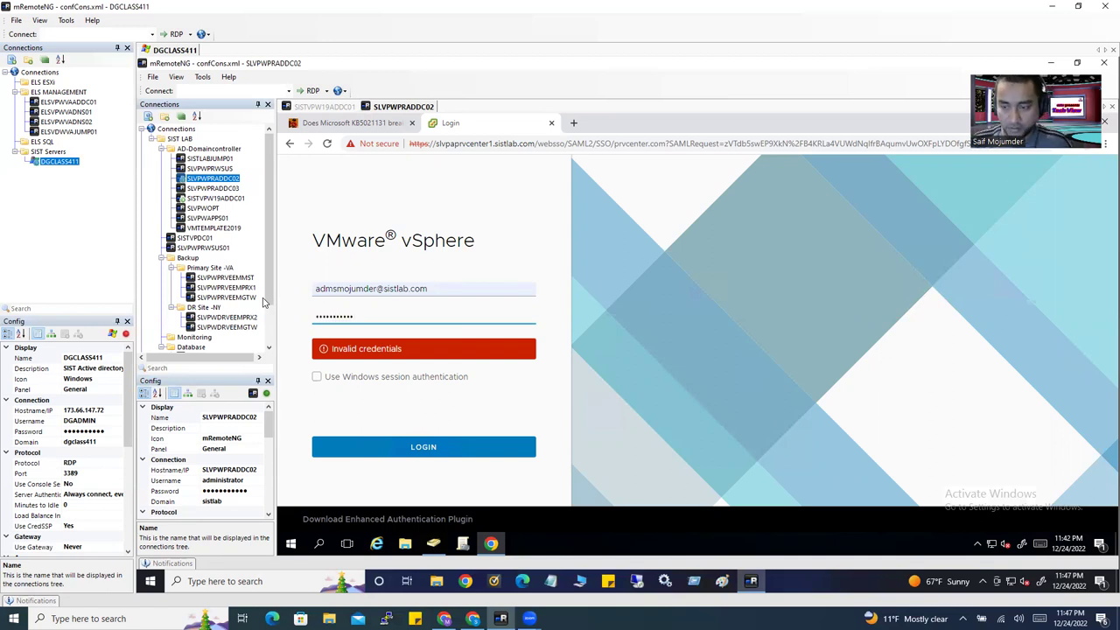
left_click(436, 451)
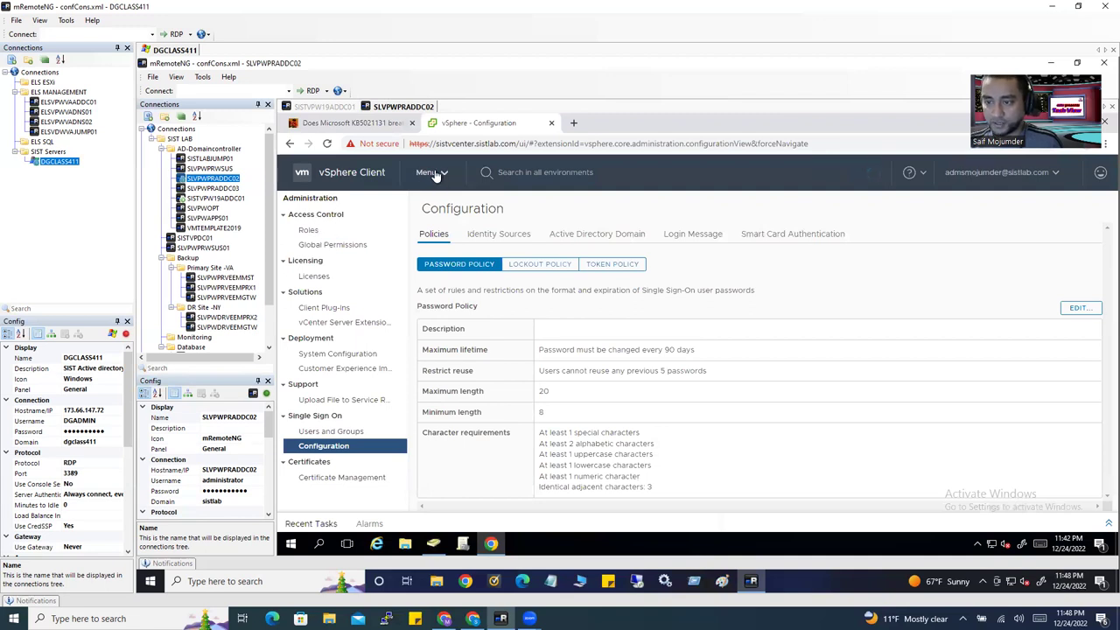
Switch the vSphere Client to the Hosts and Clusters inventory for SLVPAPRVCENTER1.sistlab.com.
left_click(435, 175)
left_click(455, 245)
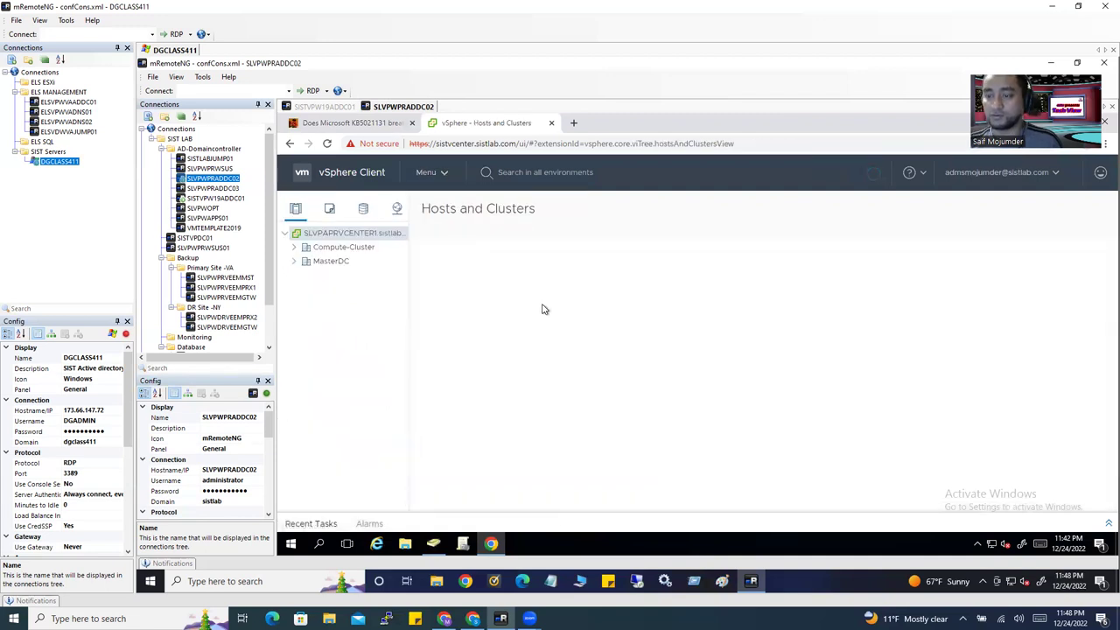